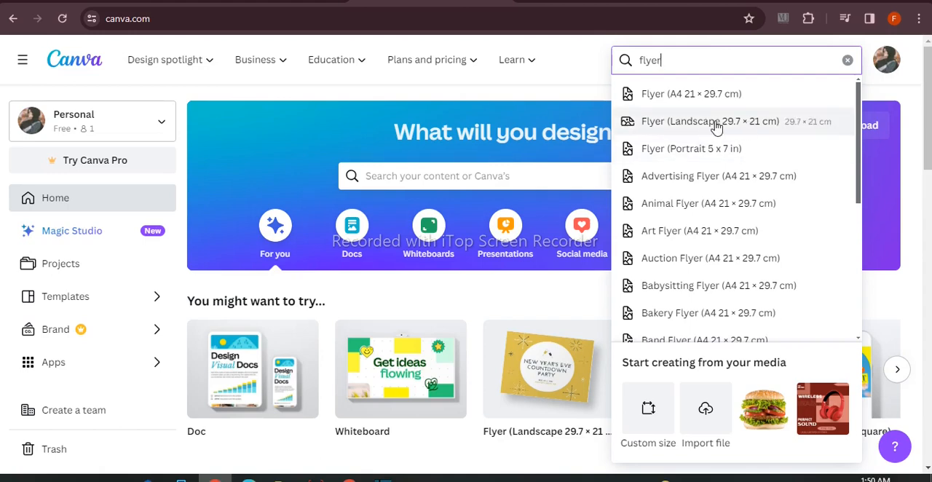
# Create a Flyer (Landscape 29.7 × 21 cm) design and fill its page background with solid orange
pyautogui.click(730, 124)
pyautogui.click(309, 92)
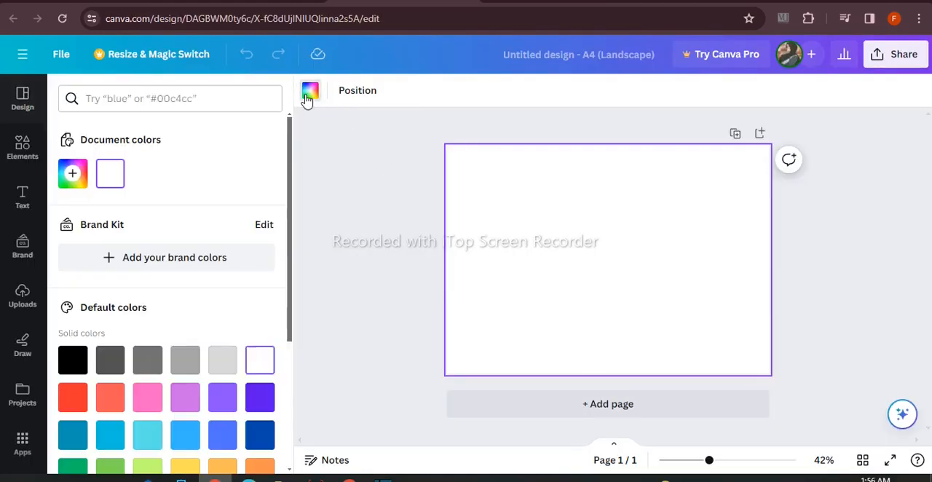
pyautogui.scroll(-2, 155, 397)
pyautogui.click(260, 401)
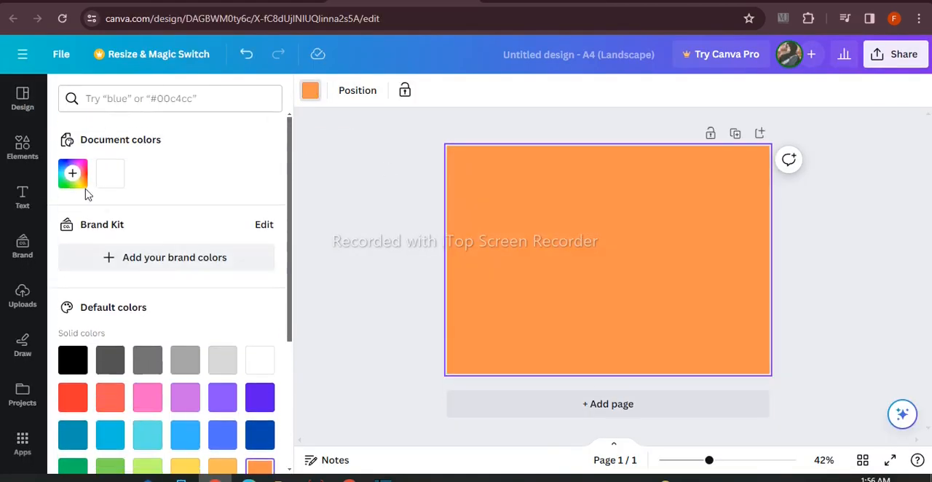
# Lighten the page background to the custom peach colour #F6B790
pyautogui.click(72, 173)
pyautogui.click(201, 245)
pyautogui.moveTo(201, 245); pyautogui.dragTo(151, 244)
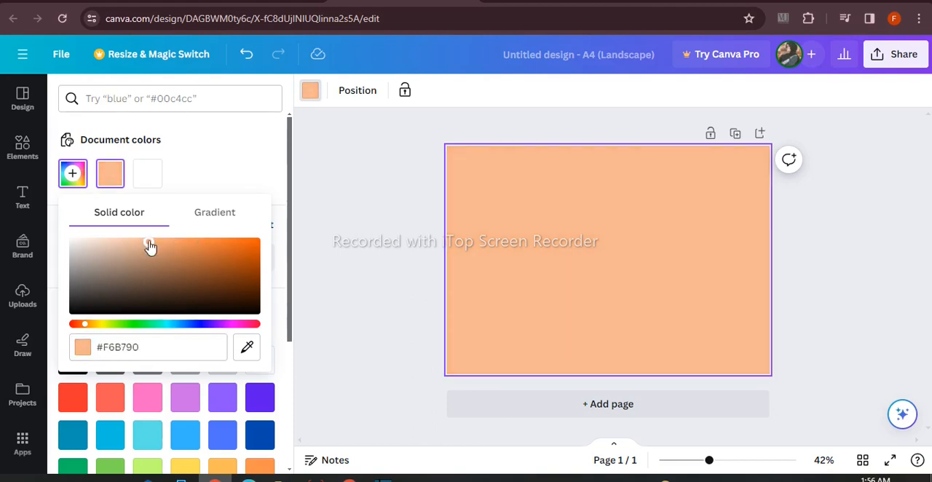
pyautogui.click(355, 246)
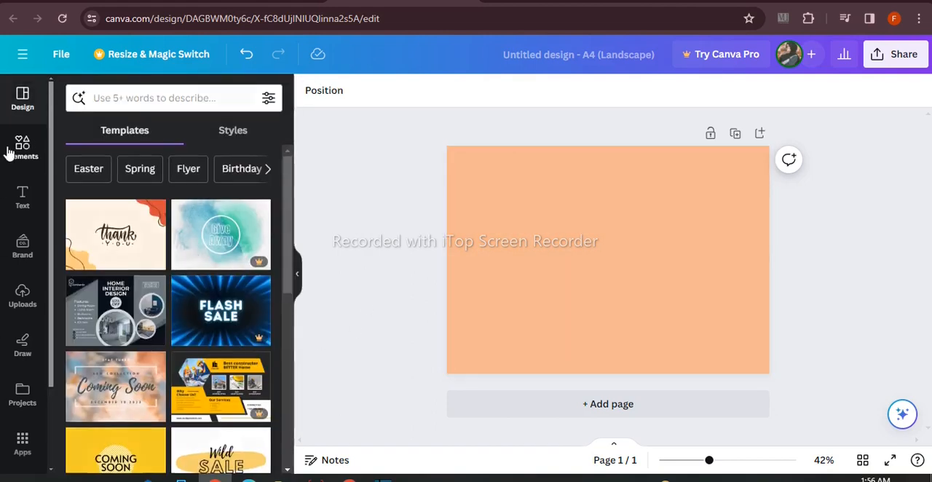
# Browse the full Frames collection among the elements and add a circular photo frame to the flyer
pyautogui.click(9, 166)
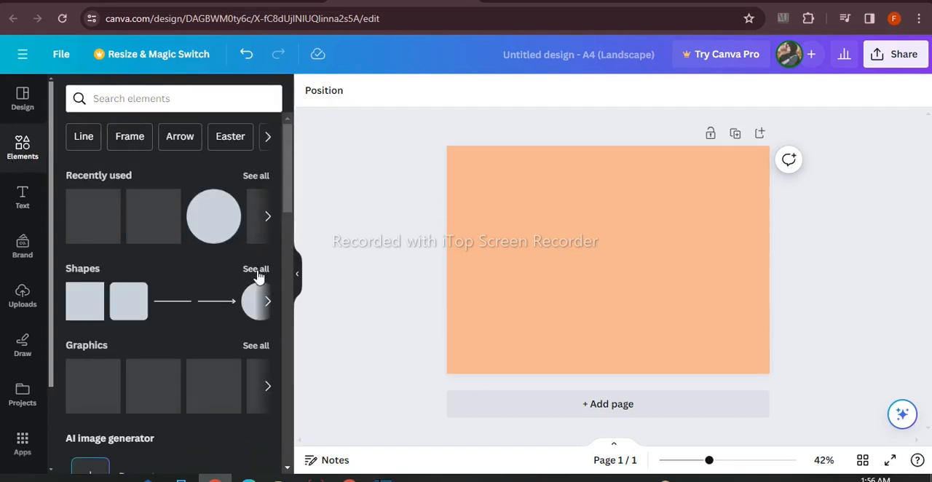
pyautogui.scroll(-10, 262, 271)
pyautogui.scroll(-3, 264, 270)
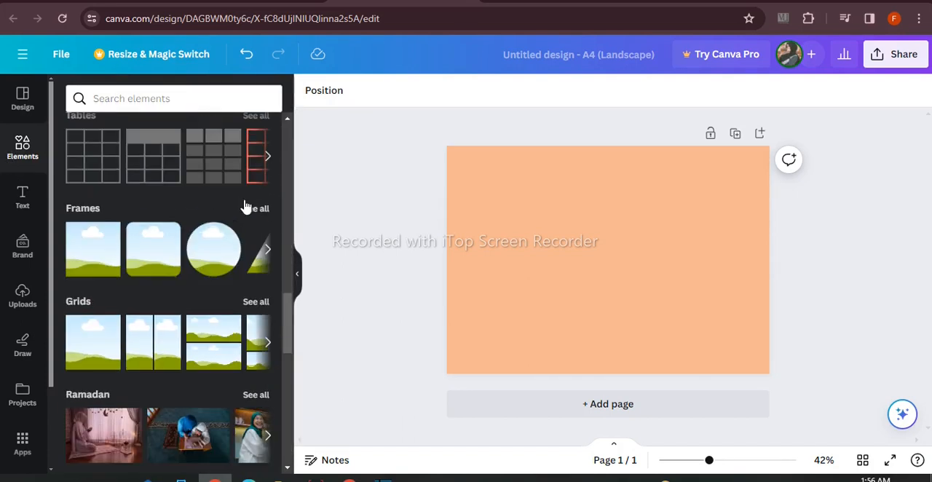
pyautogui.click(255, 209)
pyautogui.moveTo(709, 461); pyautogui.dragTo(721, 465)
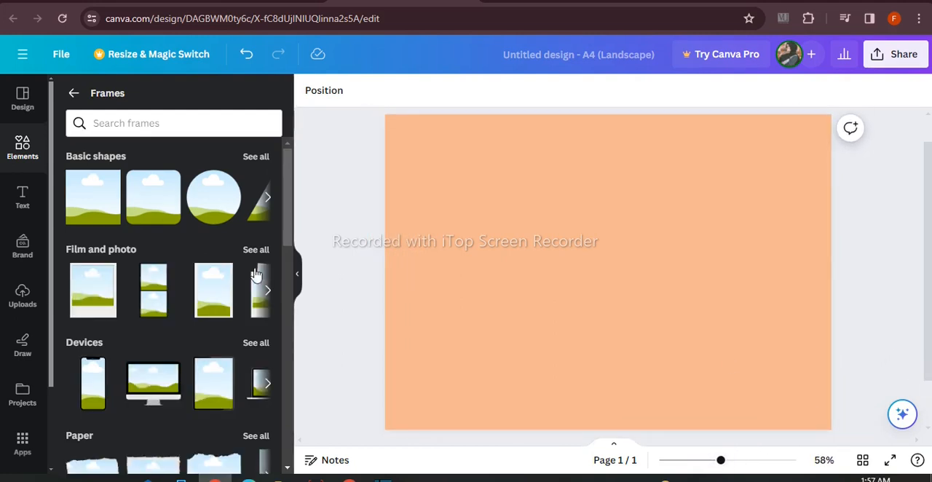
pyautogui.click(213, 196)
# Resize and duplicate the circular frame, arranging four circles at the page's centre-left, upper middle, upper right and lower right
pyautogui.moveTo(680, 199); pyautogui.dragTo(610, 292)
pyautogui.moveTo(563, 316); pyautogui.dragTo(704, 228)
pyautogui.hotkey('ctrl', 'd')
pyautogui.moveTo(735, 204); pyautogui.dragTo(737, 196)
pyautogui.click(723, 256)
pyautogui.moveTo(726, 340)
pyautogui.mouseDown()
pyautogui.moveTo(726, 354)
pyautogui.moveTo(734, 346)
pyautogui.mouseUp()
# Fill the upper-middle circular frame with solid dark blue
pyautogui.click(588, 176)
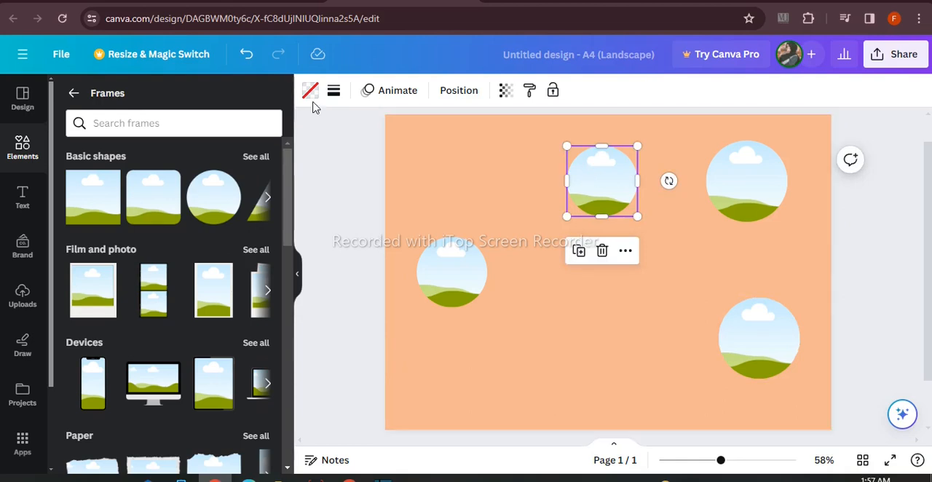
pyautogui.click(311, 98)
pyautogui.scroll(-2, 219, 291)
pyautogui.click(260, 336)
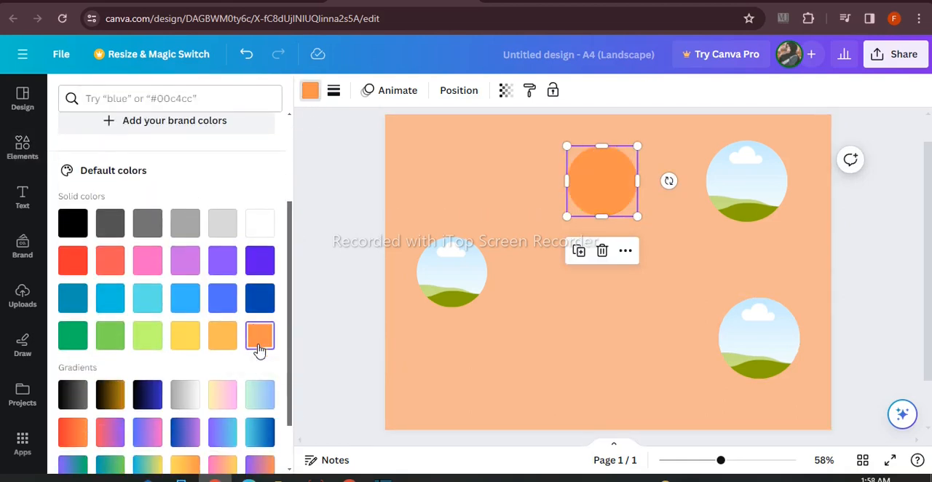
pyautogui.click(254, 305)
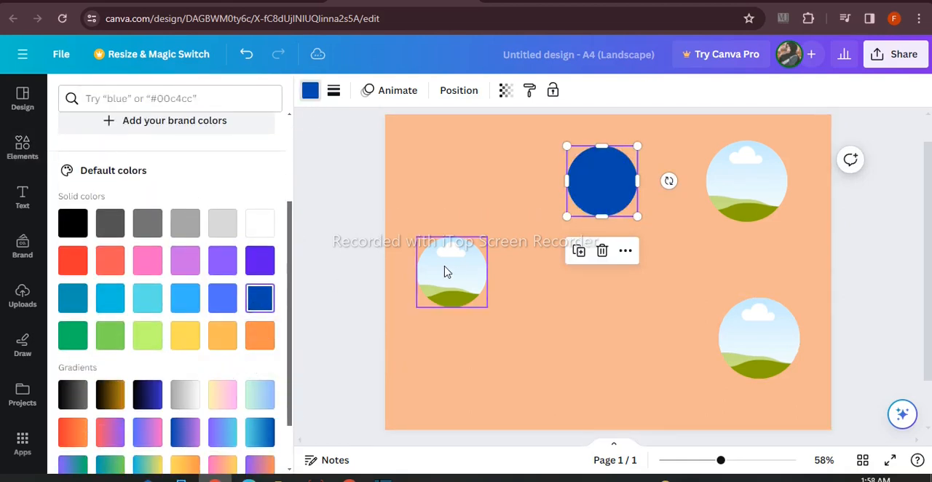
# Fill the remaining three circular frames with the same dark blue
pyautogui.click(466, 268)
pyautogui.click(260, 298)
pyautogui.click(736, 191)
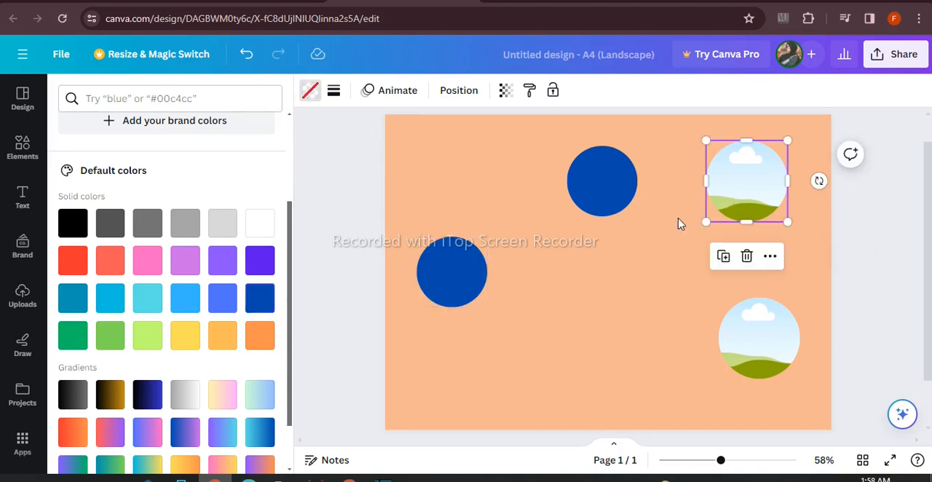
pyautogui.click(263, 309)
pyautogui.click(762, 337)
pyautogui.click(263, 309)
pyautogui.click(348, 284)
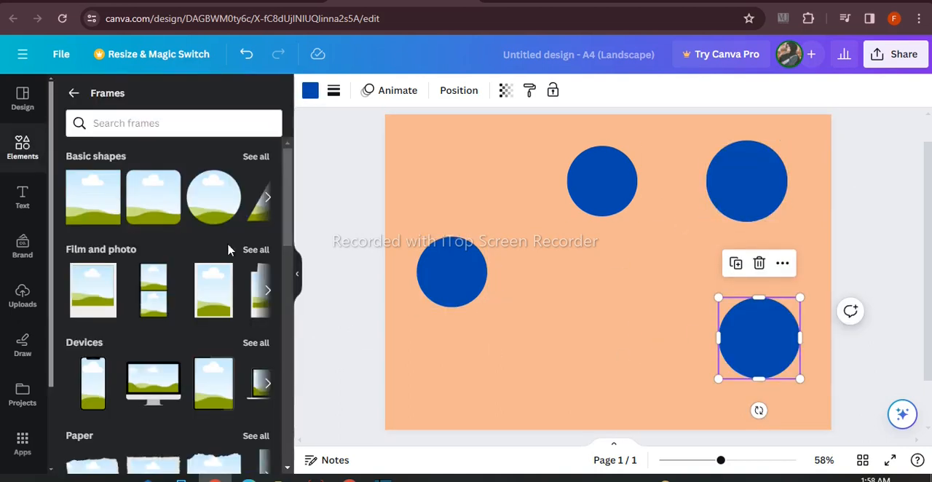
# Overlay a slightly smaller circular photo frame on each of the four blue circles so that blue rims surround them
pyautogui.click(214, 197)
pyautogui.moveTo(686, 194); pyautogui.dragTo(758, 328)
pyautogui.click(574, 249)
pyautogui.click(429, 205)
pyautogui.click(356, 233)
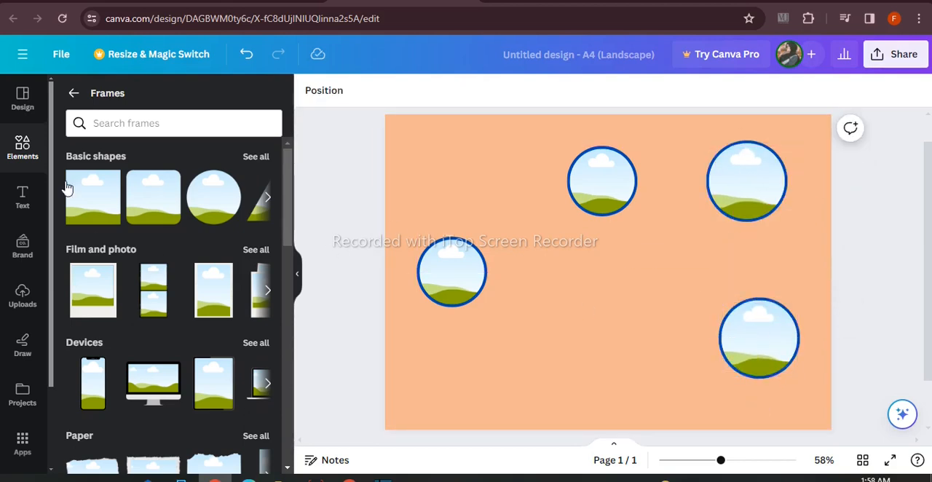
# Add a ribbon banner shape and place it across the lower edge of the upper-middle frame
pyautogui.click(72, 93)
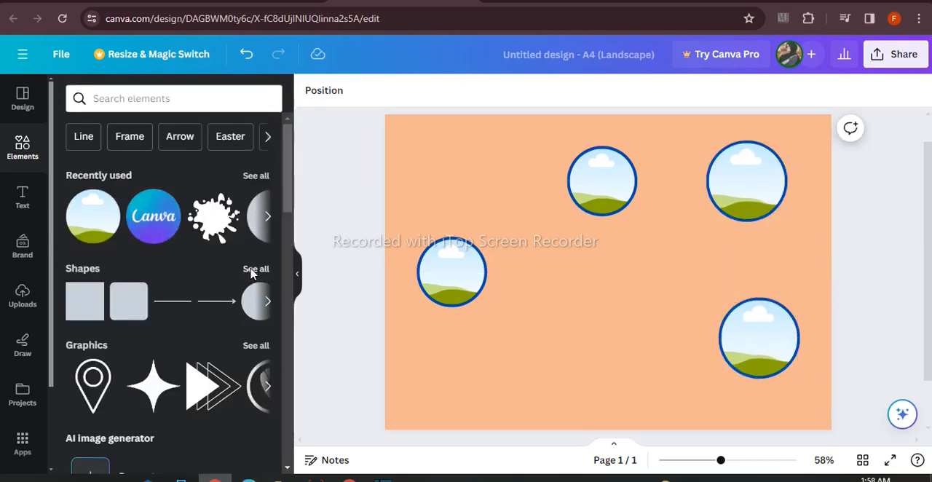
pyautogui.click(255, 268)
pyautogui.scroll(-5, 268, 325)
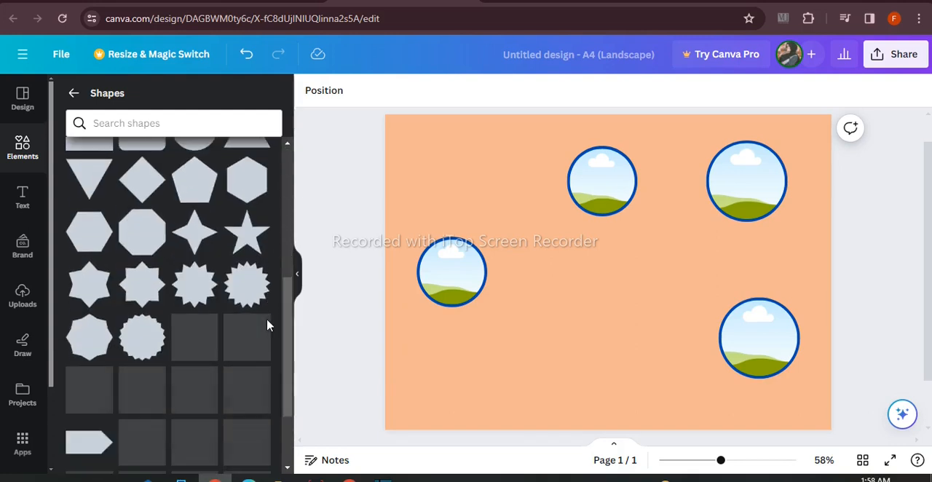
pyautogui.scroll(-5, 268, 326)
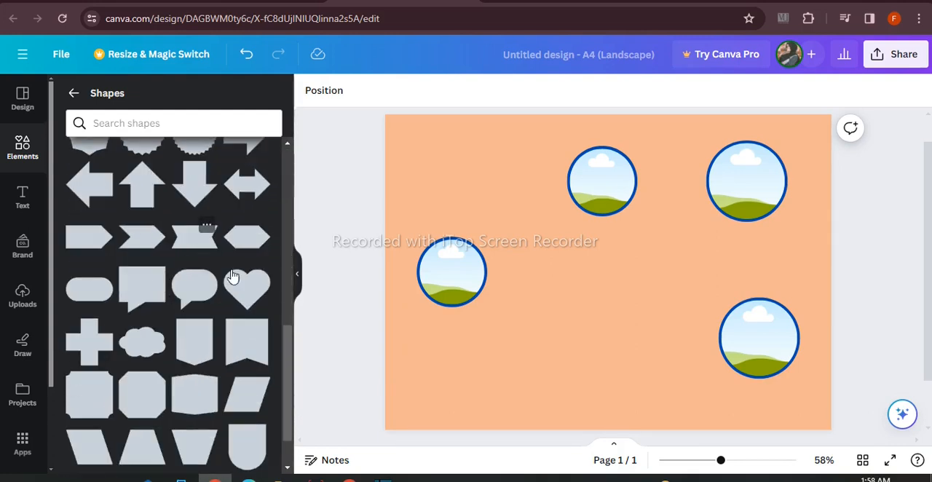
pyautogui.click(194, 237)
pyautogui.moveTo(608, 295); pyautogui.dragTo(612, 269)
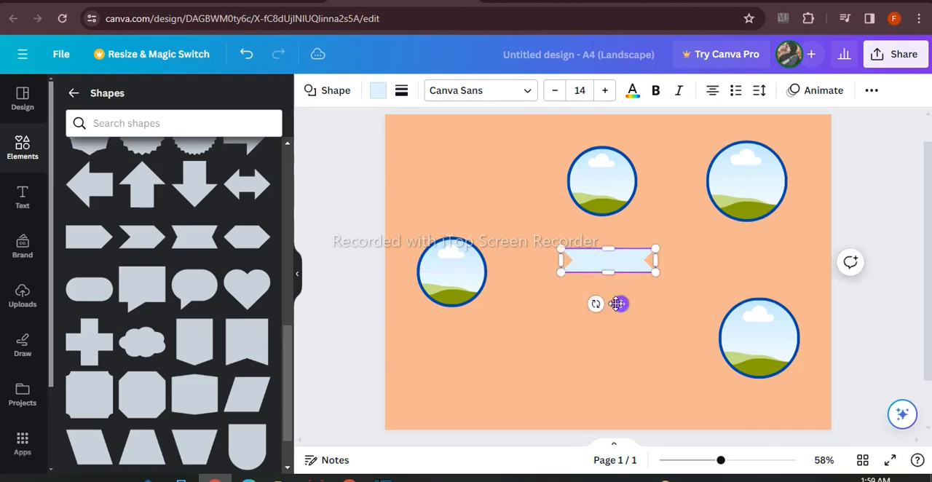
pyautogui.moveTo(617, 304); pyautogui.dragTo(612, 270)
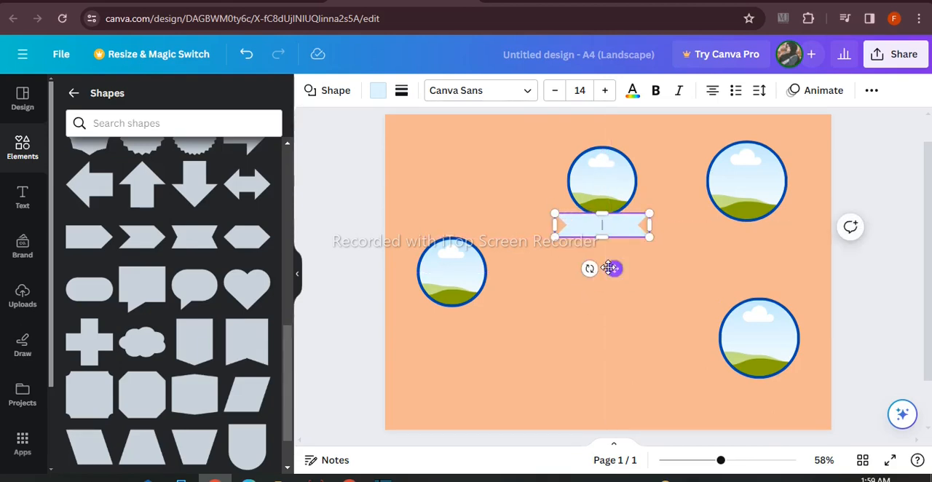
# Add a rounded square shape and place it below the ribbon banner
pyautogui.scroll(-1, 215, 316)
pyautogui.scroll(8, 215, 311)
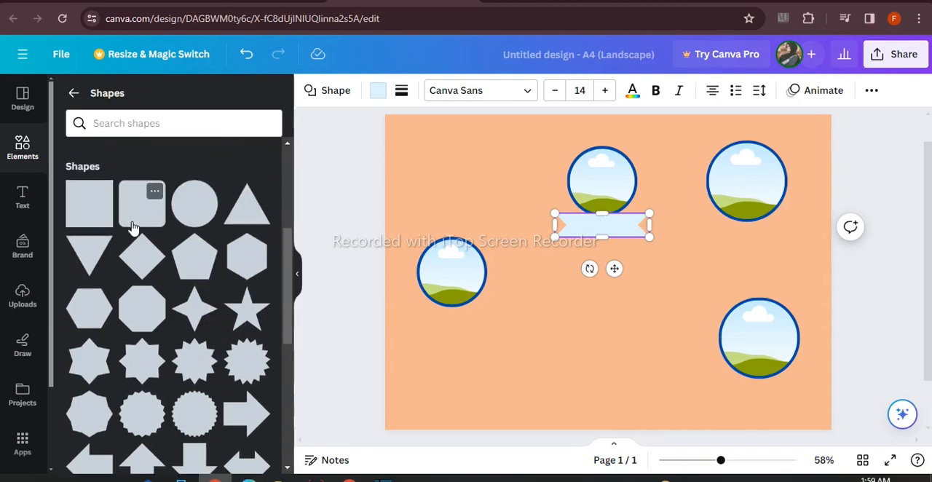
pyautogui.click(133, 228)
pyautogui.moveTo(610, 257); pyautogui.dragTo(595, 323)
# Fill the ribbon banner under the upper-middle frame with dark blue
pyautogui.click(594, 232)
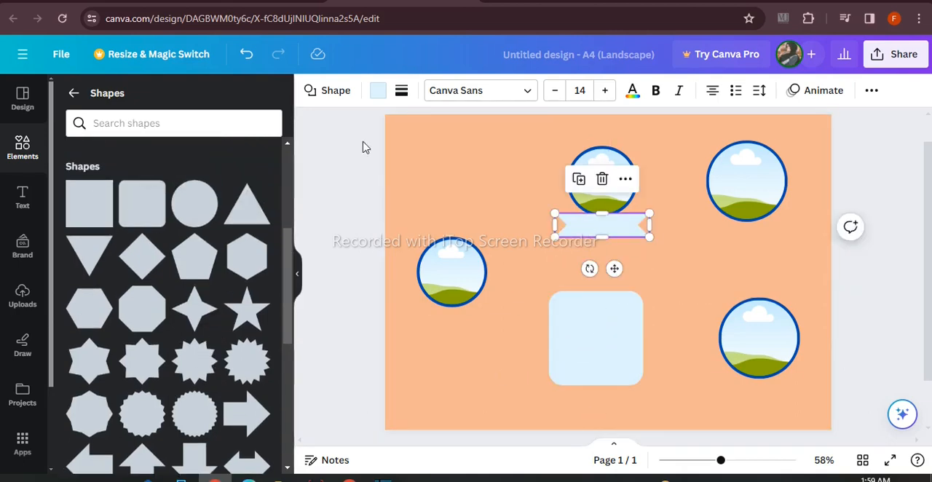
pyautogui.click(378, 89)
pyautogui.click(186, 174)
pyautogui.click(530, 374)
# Move the rounded square up to the banner and stretch it into a tall rectangle reaching near the page's lower edge
pyautogui.moveTo(574, 366); pyautogui.dragTo(578, 300)
pyautogui.moveTo(648, 332); pyautogui.dragTo(657, 409)
pyautogui.moveTo(557, 318); pyautogui.dragTo(547, 317)
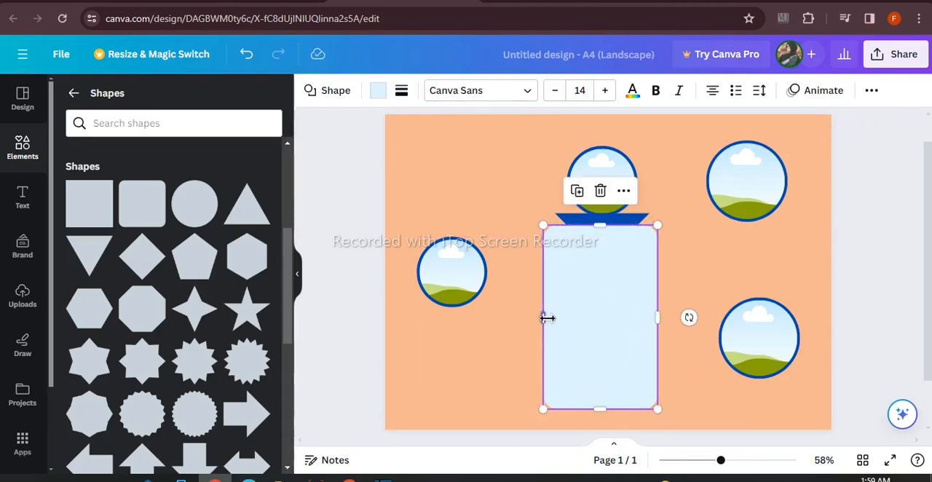
pyautogui.moveTo(661, 316); pyautogui.dragTo(662, 316)
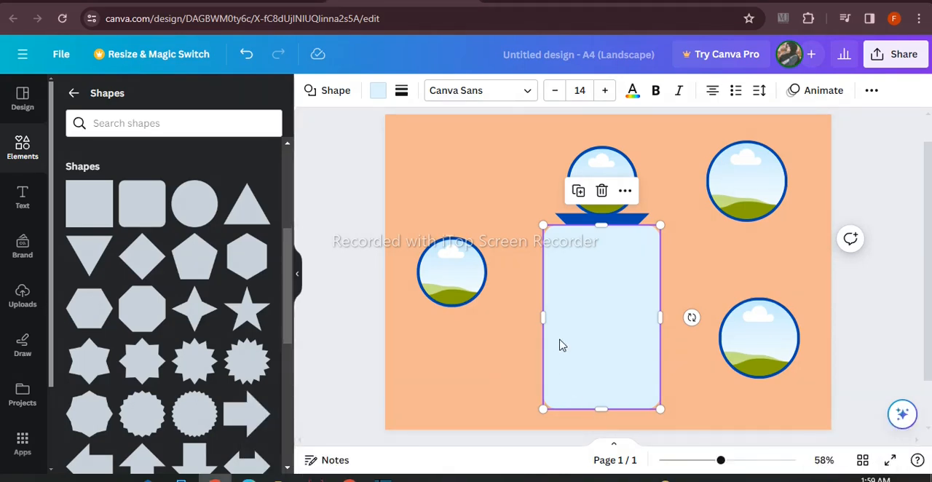
# Send the rounded rectangle behind the ribbon banner and fill it with black
pyautogui.rightClick(615, 207)
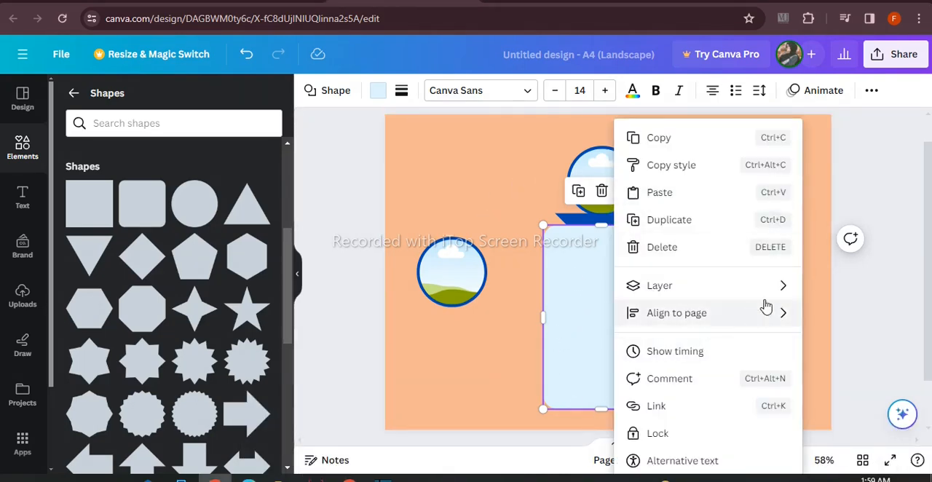
pyautogui.moveTo(776, 287)
pyautogui.click(790, 368)
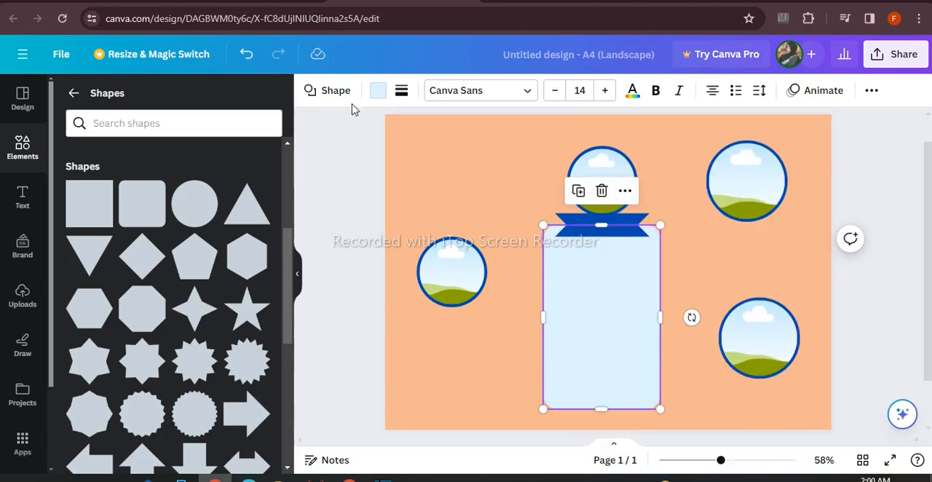
pyautogui.click(378, 90)
pyautogui.click(147, 175)
pyautogui.click(321, 260)
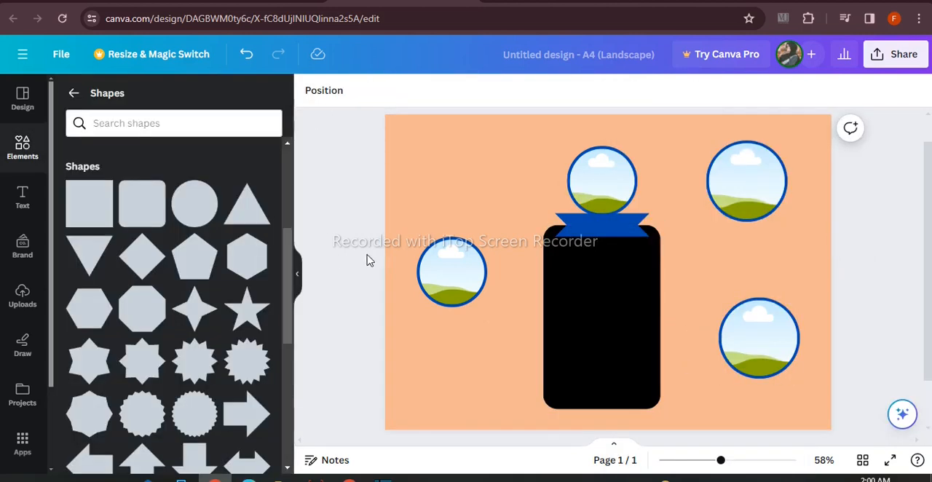
# Reduce the ribbon banner's height and slightly narrow the black rectangle from its left edge
pyautogui.click(634, 232)
pyautogui.moveTo(606, 242); pyautogui.dragTo(607, 237)
pyautogui.click(331, 220)
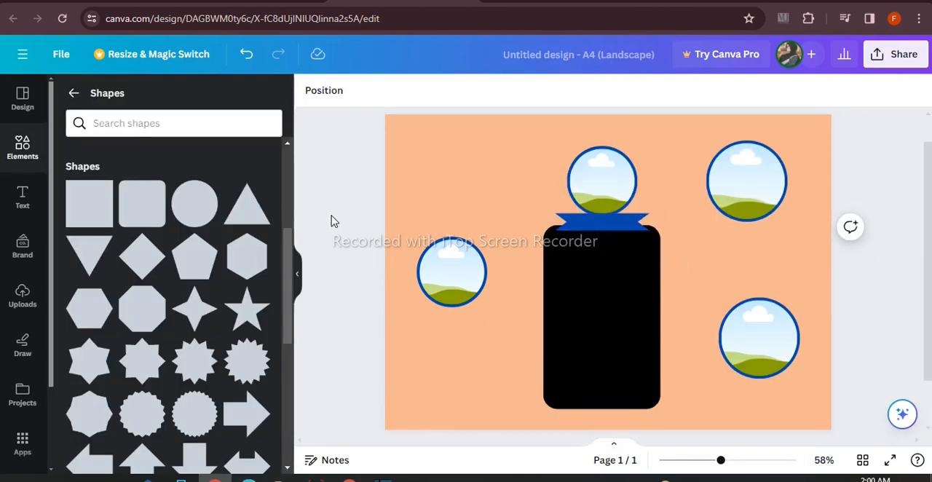
pyautogui.click(589, 247)
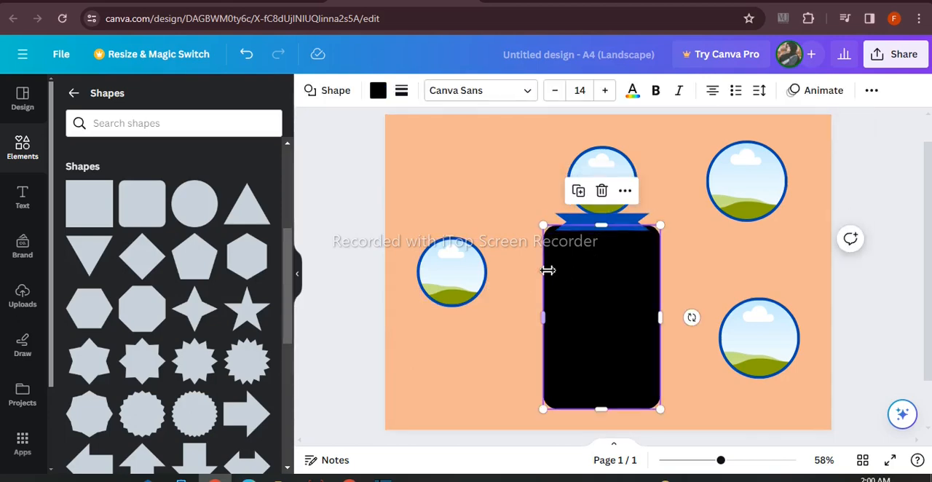
pyautogui.moveTo(546, 272); pyautogui.dragTo(549, 271)
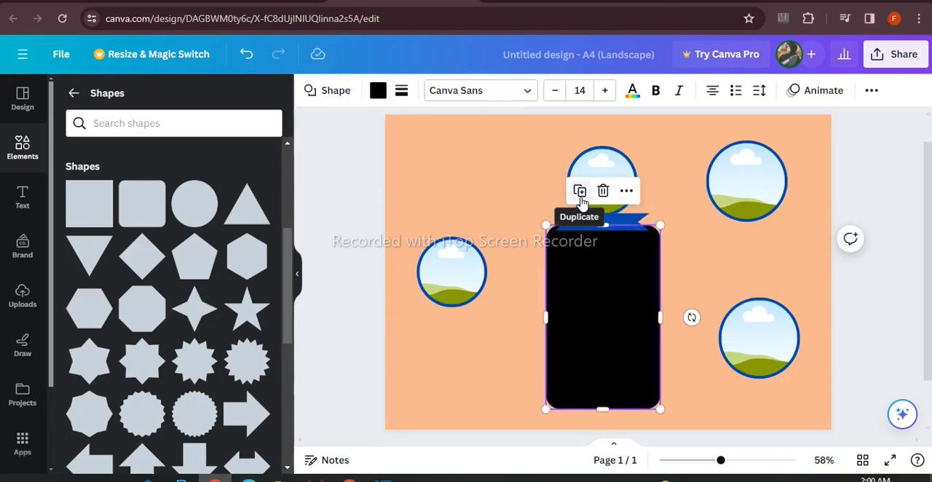
pyautogui.click(327, 204)
# Duplicate the ribbon banner beneath the lower-right frame and shift both towards the page's right edge
pyautogui.click(562, 221)
pyautogui.moveTo(624, 269); pyautogui.dragTo(781, 420)
pyautogui.moveTo(756, 334); pyautogui.dragTo(756, 336)
pyautogui.moveTo(748, 351); pyautogui.dragTo(775, 351)
pyautogui.click(737, 385)
pyautogui.moveTo(737, 387); pyautogui.dragTo(780, 379)
pyautogui.click(868, 267)
pyautogui.click(355, 296)
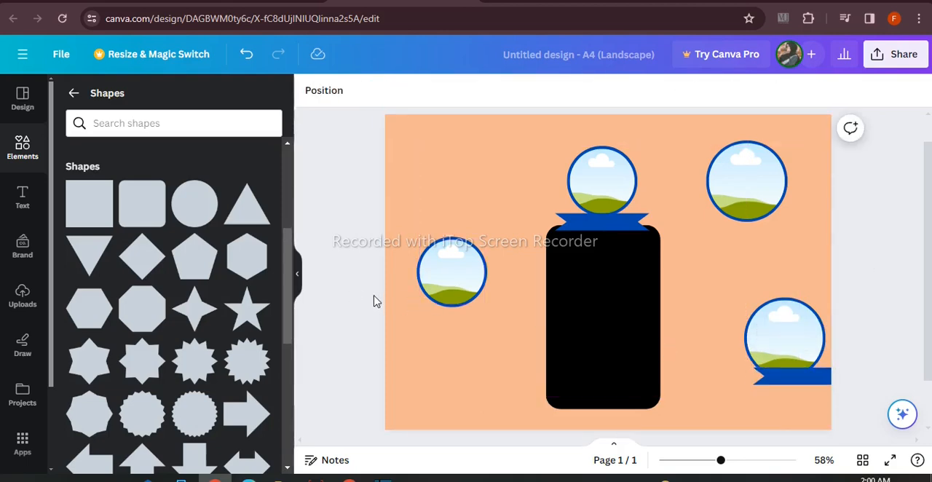
# Nudge the lower-right frame up slightly, then shift its ribbon banner left and enlarge it slightly
pyautogui.click(766, 326)
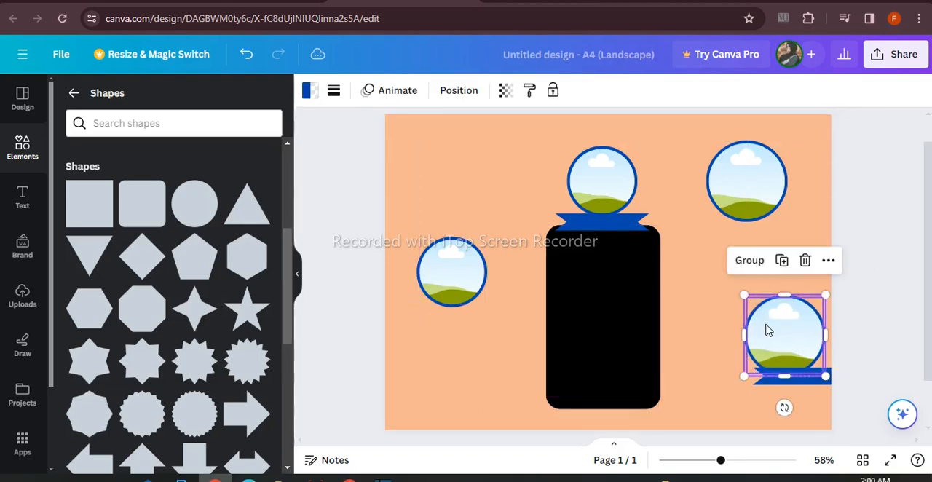
pyautogui.click(786, 384)
pyautogui.moveTo(799, 418); pyautogui.dragTo(799, 418)
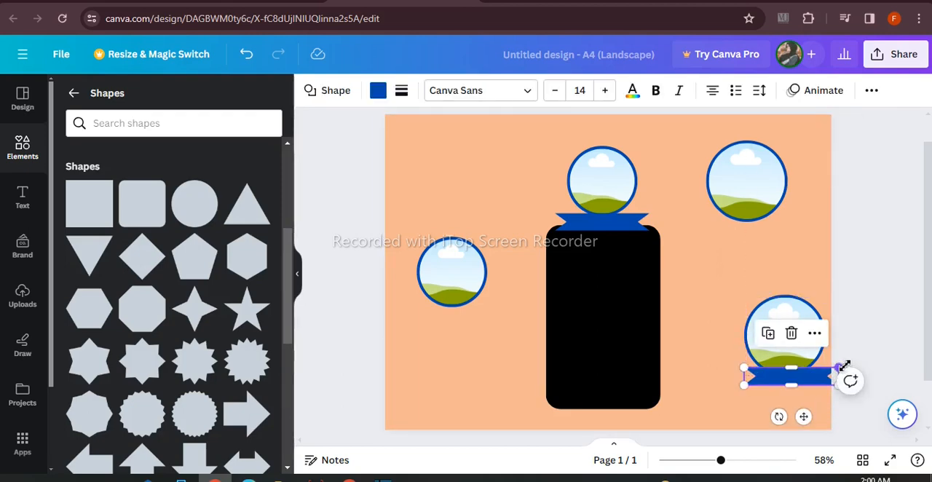
pyautogui.click(867, 318)
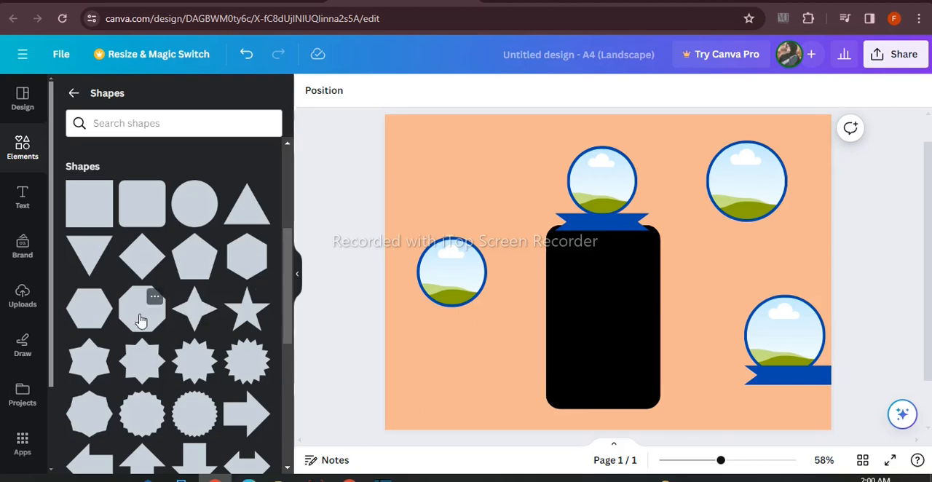
# Add a pill shape to the flyer and narrow it to about 5.1 wide
pyautogui.scroll(-3, 148, 315)
pyautogui.click(89, 364)
pyautogui.moveTo(614, 299); pyautogui.dragTo(641, 266)
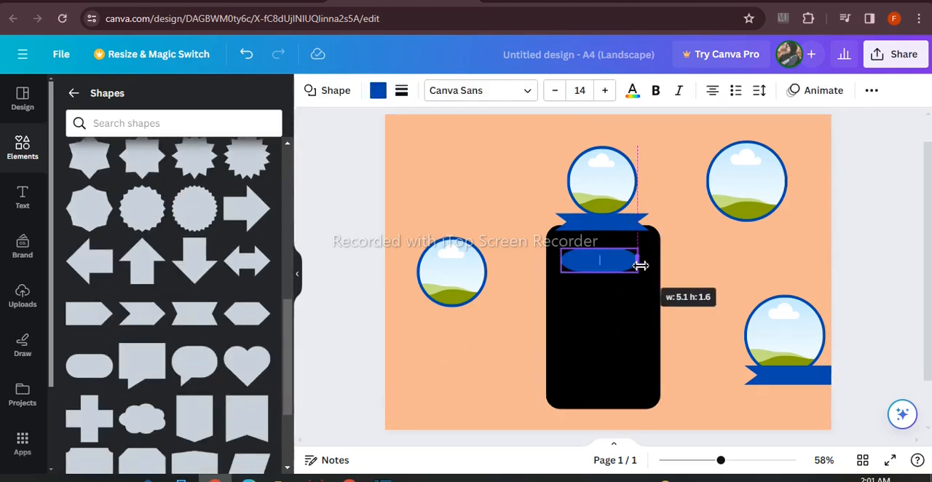
# Place the pill shape beneath the left circular frame and reduce its height to about 1.3
pyautogui.moveTo(611, 299); pyautogui.dragTo(469, 347)
pyautogui.click(453, 325)
pyautogui.click(447, 314)
pyautogui.moveTo(456, 317); pyautogui.dragTo(458, 304)
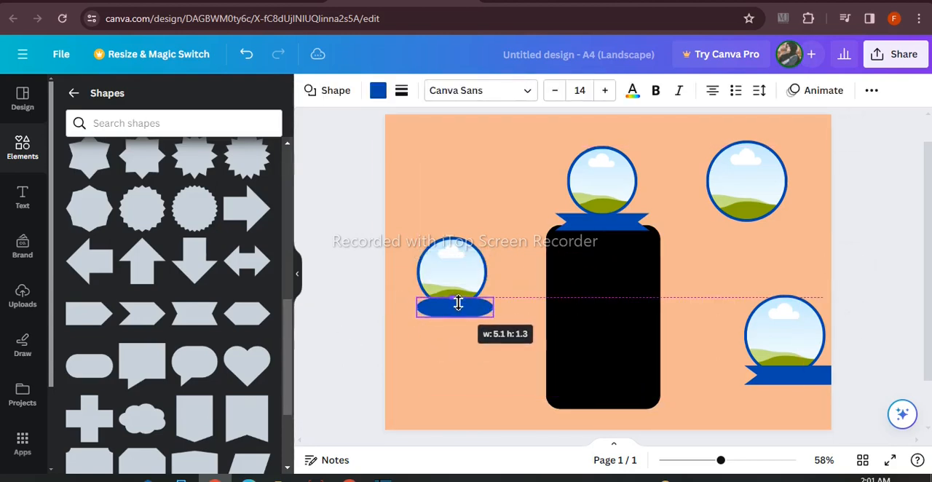
pyautogui.click(301, 314)
# Duplicate the pill shape and place the copy beneath the upper-right circular frame
pyautogui.click(449, 311)
pyautogui.moveTo(470, 354); pyautogui.dragTo(759, 266)
pyautogui.scroll(4, 175, 291)
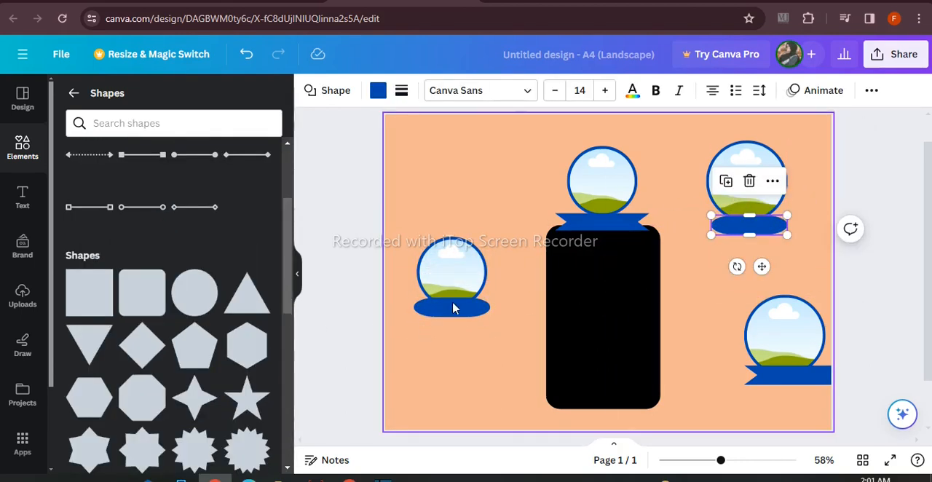
# Recolour both pill shapes beneath the left and upper-right circular frames black
pyautogui.click(451, 304)
pyautogui.click(378, 91)
pyautogui.click(147, 173)
pyautogui.click(749, 226)
pyautogui.click(147, 173)
pyautogui.click(345, 251)
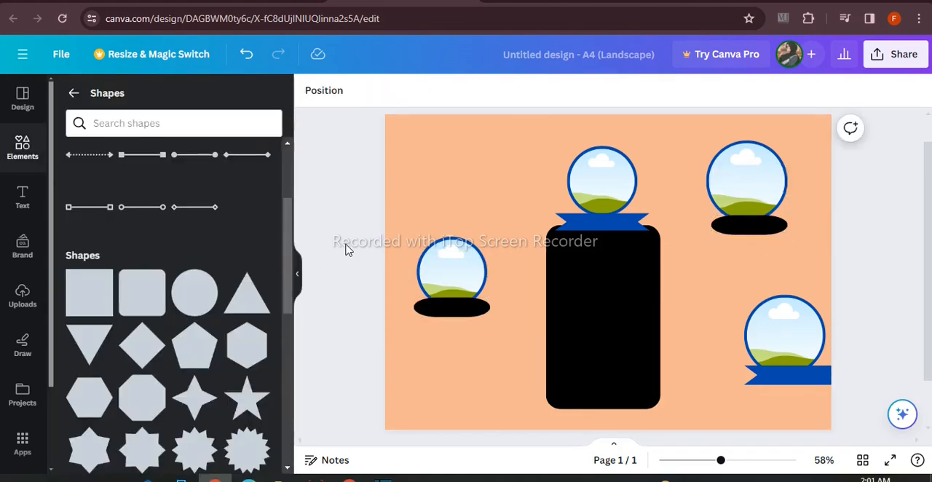
# Search the elements library for "food" and browse all the photo results
pyautogui.click(30, 166)
pyautogui.click(152, 100)
pyautogui.write('food')
pyautogui.press('Return')
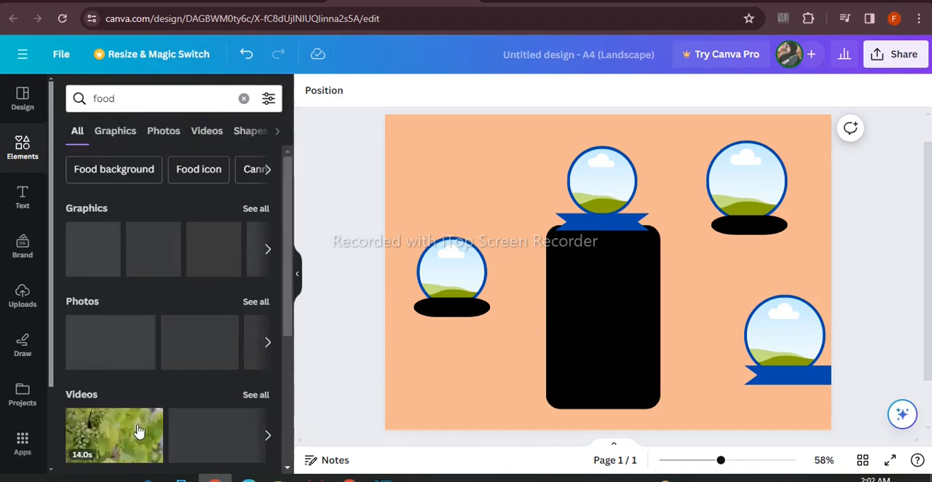
pyautogui.click(247, 302)
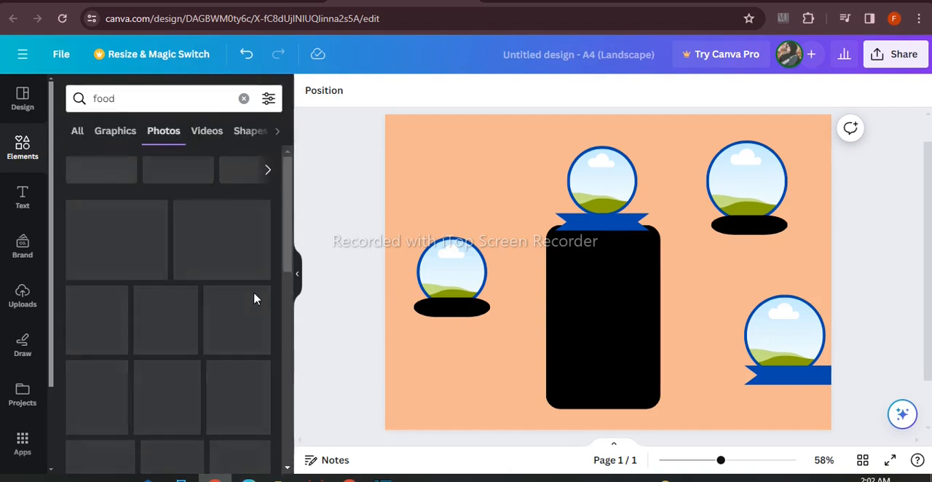
pyautogui.scroll(-3, 271, 282)
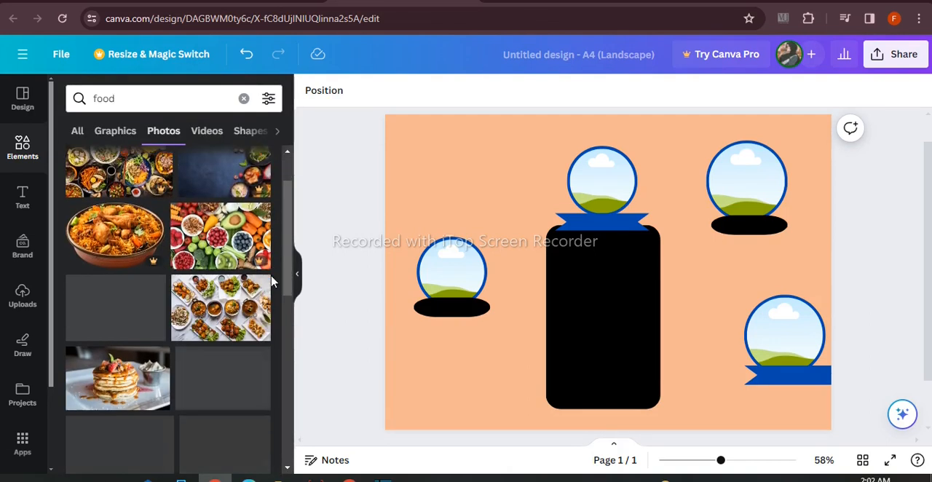
# Fill the top-centre circular frame with the burrito wrap photo and the left frame with the sliced meat and salad photo
pyautogui.click(100, 391)
pyautogui.moveTo(541, 302); pyautogui.dragTo(615, 191)
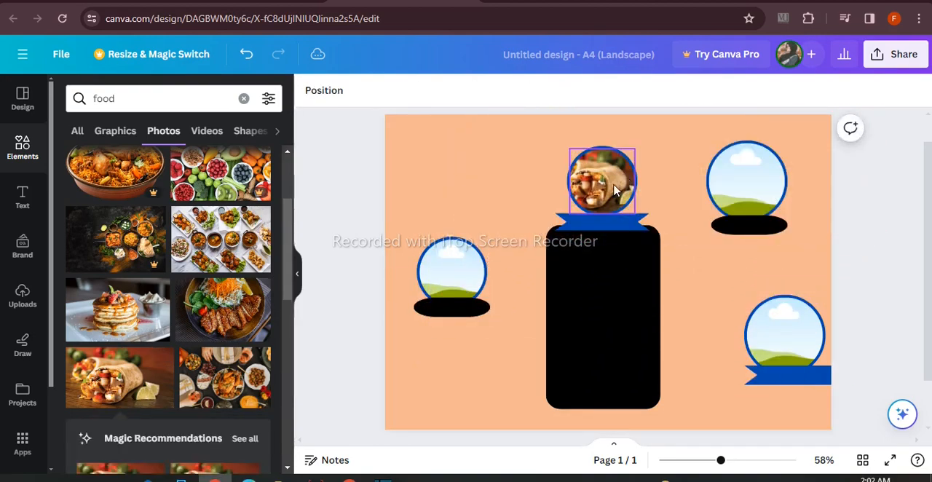
pyautogui.click(212, 334)
pyautogui.moveTo(451, 305); pyautogui.dragTo(470, 291)
# Fill the upper-right circular frame with the pancake photo and the lower-right frame with the roast chicken table photo
pyautogui.click(145, 309)
pyautogui.moveTo(608, 291); pyautogui.dragTo(746, 182)
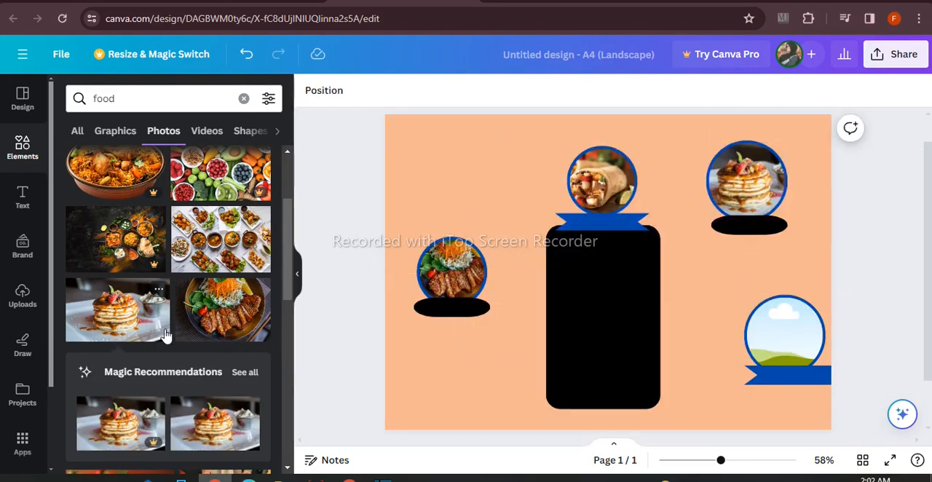
pyautogui.scroll(-5, 165, 333)
pyautogui.click(220, 226)
pyautogui.moveTo(651, 382); pyautogui.dragTo(781, 348)
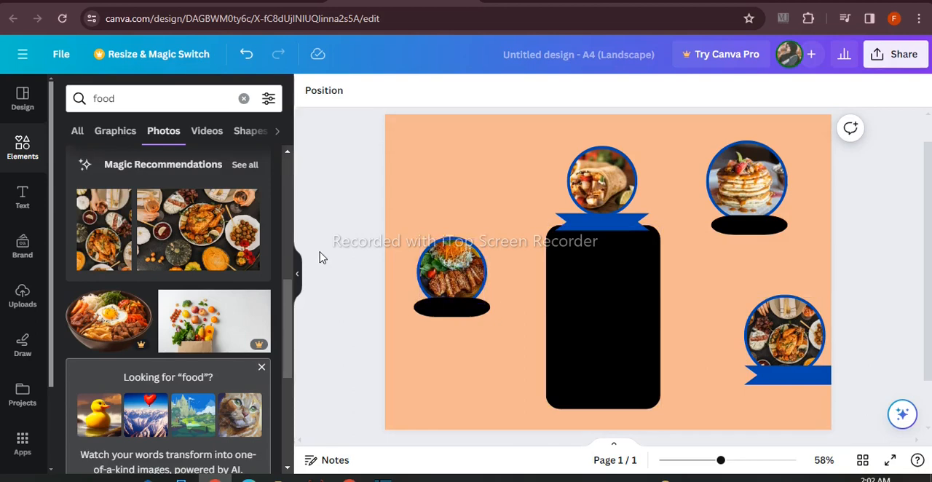
# Search the elements library for "borders" and browse all the graphics results
pyautogui.click(243, 98)
pyautogui.write('bor')
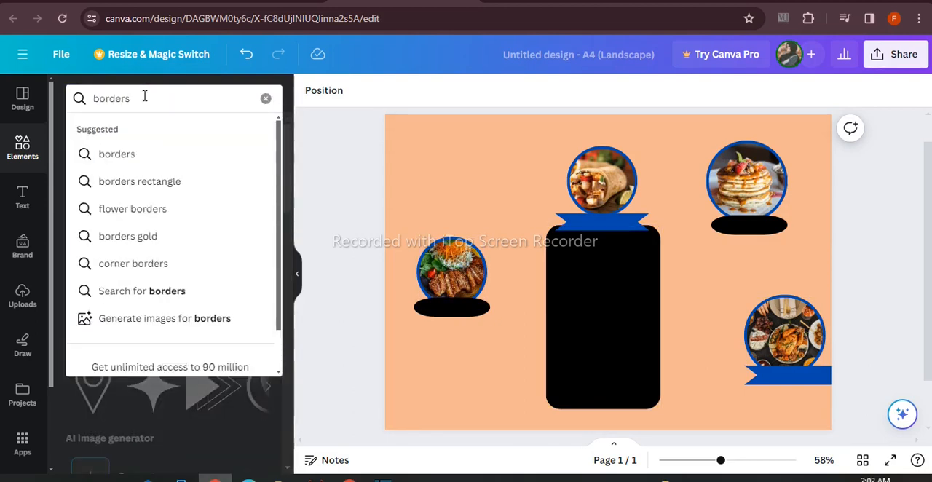
pyautogui.write('ders')
pyautogui.press('Return')
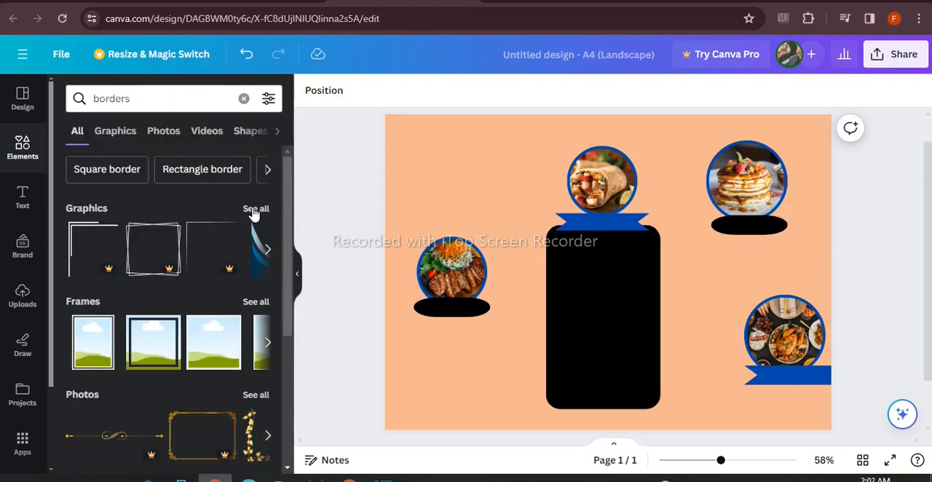
pyautogui.click(256, 209)
pyautogui.scroll(-2, 251, 240)
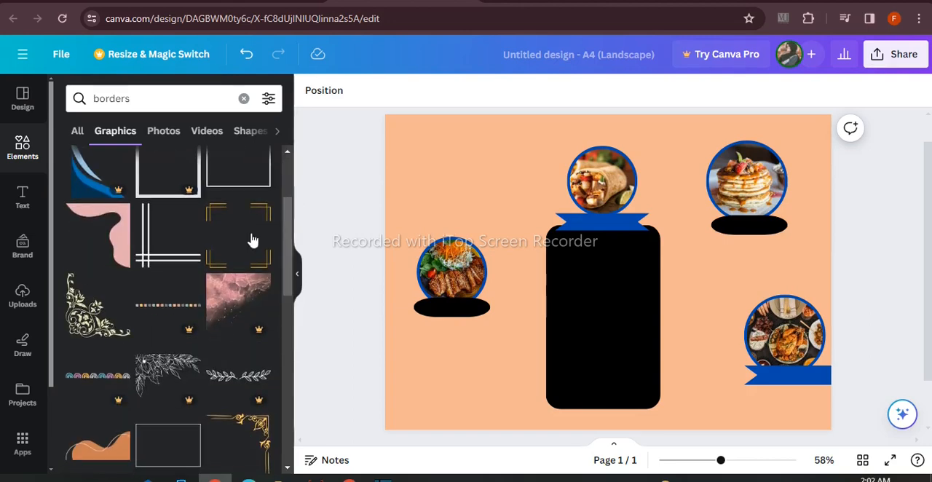
# Place the pink wavy corner graphic, slightly reduced, in the page's upper-right corner and recolour it black
pyautogui.click(101, 258)
pyautogui.moveTo(661, 297); pyautogui.dragTo(819, 193)
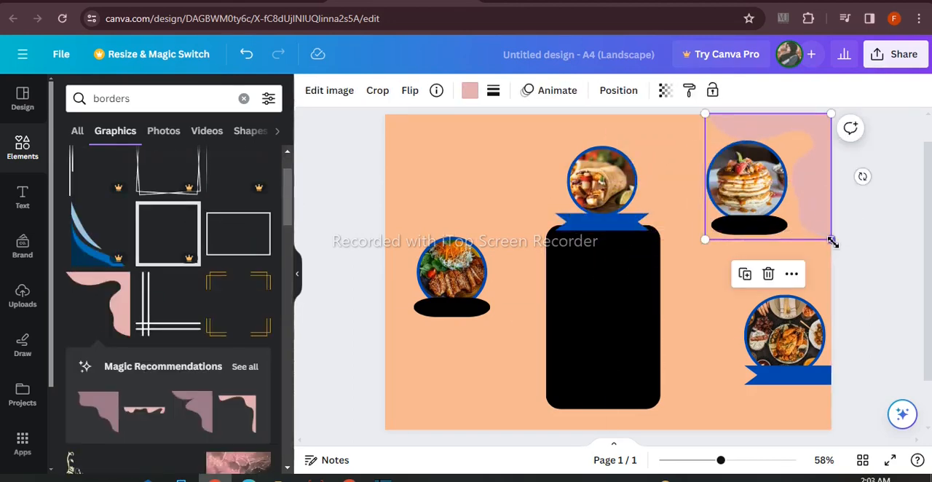
pyautogui.moveTo(832, 243); pyautogui.dragTo(808, 217)
pyautogui.moveTo(792, 175); pyautogui.dragTo(815, 175)
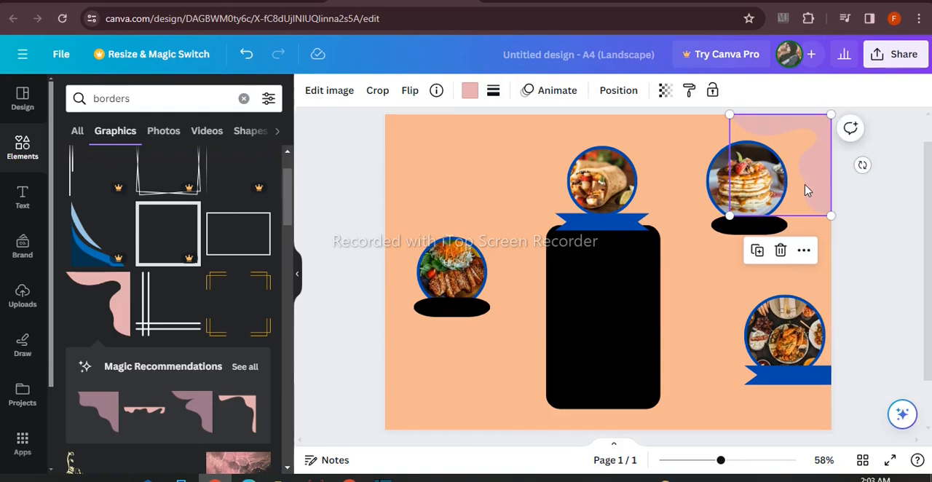
pyautogui.click(470, 90)
pyautogui.click(110, 173)
# Duplicate the black corner graphic, flip the copy horizontally and fit it into the page's upper-left corner, slightly enlarged
pyautogui.click(757, 255)
pyautogui.moveTo(735, 189); pyautogui.dragTo(444, 182)
pyautogui.click(410, 91)
pyautogui.click(437, 127)
pyautogui.moveTo(459, 213); pyautogui.dragTo(427, 204)
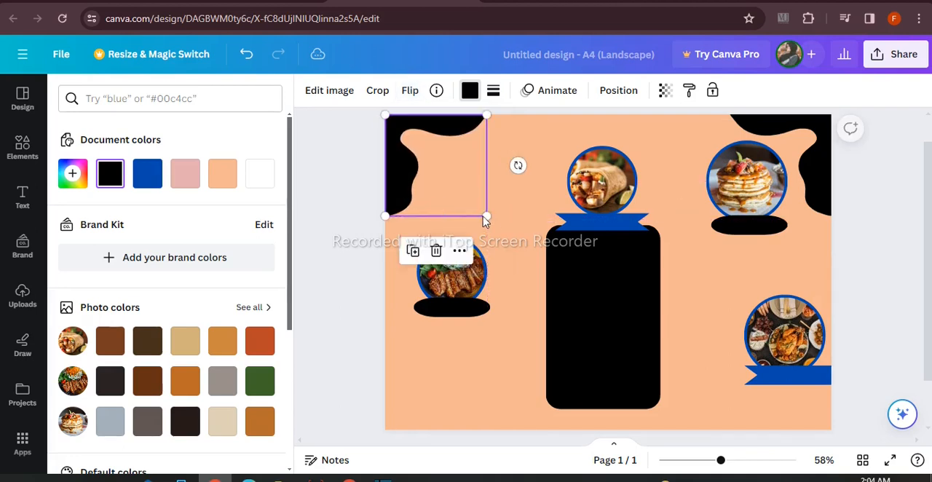
pyautogui.moveTo(489, 220); pyautogui.dragTo(523, 249)
# Duplicate the upper-left corner graphic, recolour one copy peach and offset the pair to leave a black wavy band
pyautogui.click(430, 284)
pyautogui.moveTo(429, 219); pyautogui.dragTo(422, 210)
pyautogui.click(470, 90)
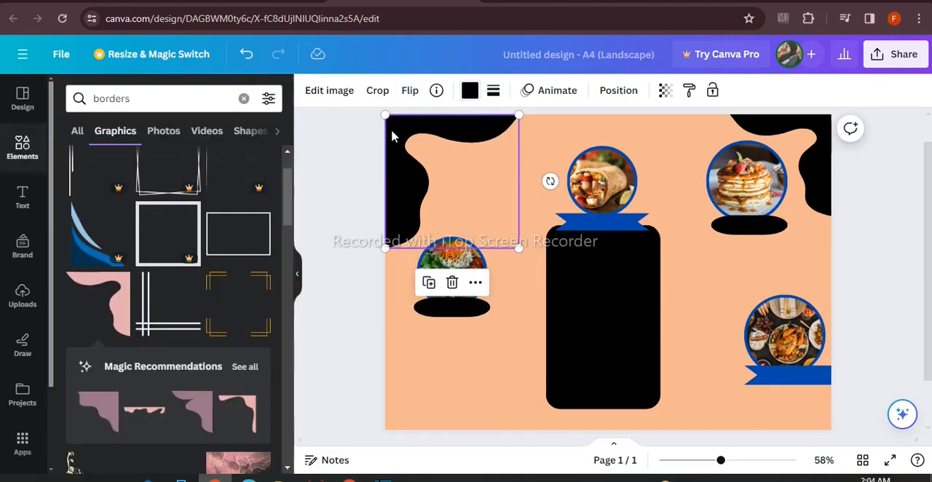
pyautogui.click(470, 90)
pyautogui.click(185, 172)
pyautogui.moveTo(504, 241); pyautogui.dragTo(490, 240)
pyautogui.moveTo(416, 229); pyautogui.dragTo(427, 233)
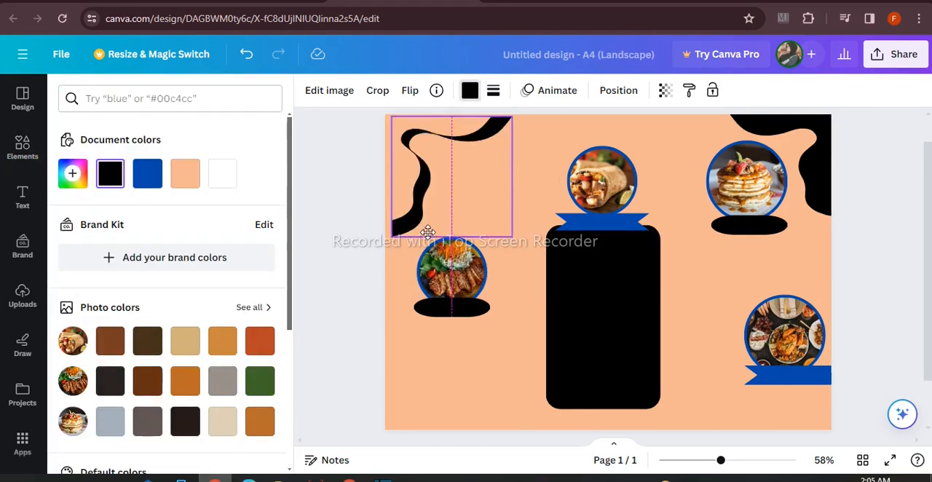
pyautogui.click(312, 236)
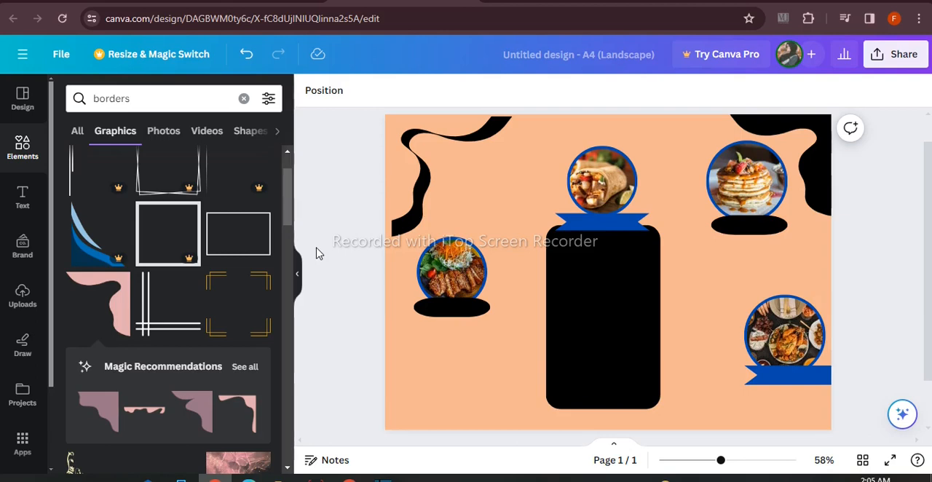
# Duplicate the upper-left wavy band pieces together, rotate the copy 180 degrees and move it to the lower-right corner
pyautogui.moveTo(350, 164); pyautogui.dragTo(462, 283)
pyautogui.click(412, 278)
pyautogui.moveTo(487, 362); pyautogui.dragTo(486, 102)
pyautogui.moveTo(506, 271); pyautogui.dragTo(793, 377)
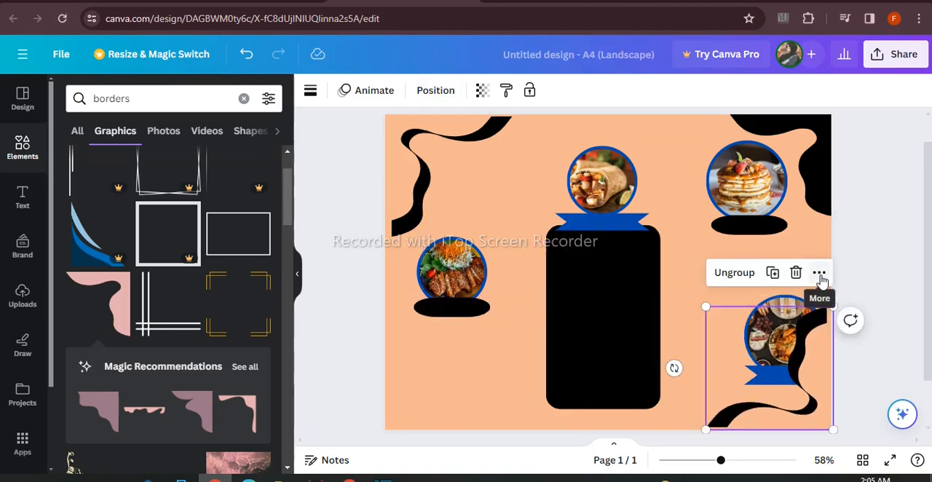
# Send the lower-right wavy band behind the circular frame and its ribbon, and enlarge the band slightly
pyautogui.click(820, 273)
pyautogui.click(797, 348)
pyautogui.moveTo(706, 307); pyautogui.dragTo(694, 295)
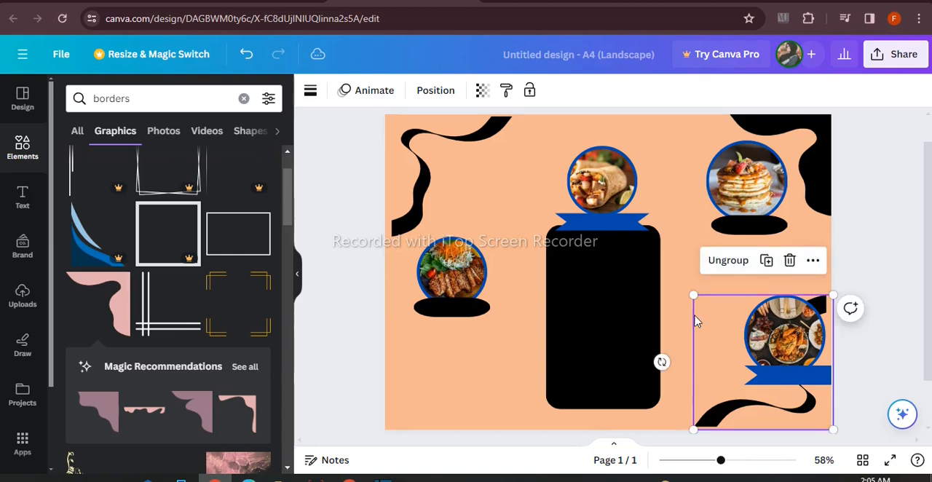
# Ungroup the lower-right wavy band and open the colour options of its peach piece
pyautogui.click(728, 260)
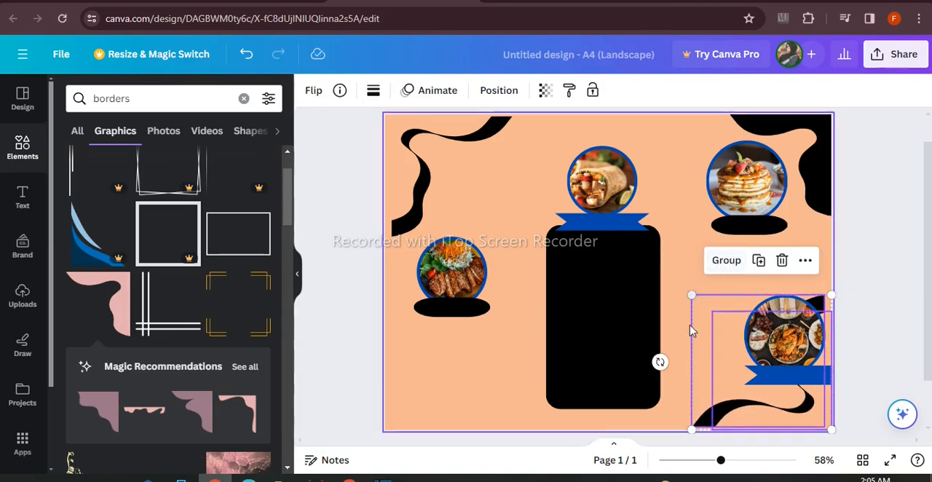
pyautogui.click(337, 181)
pyautogui.click(708, 326)
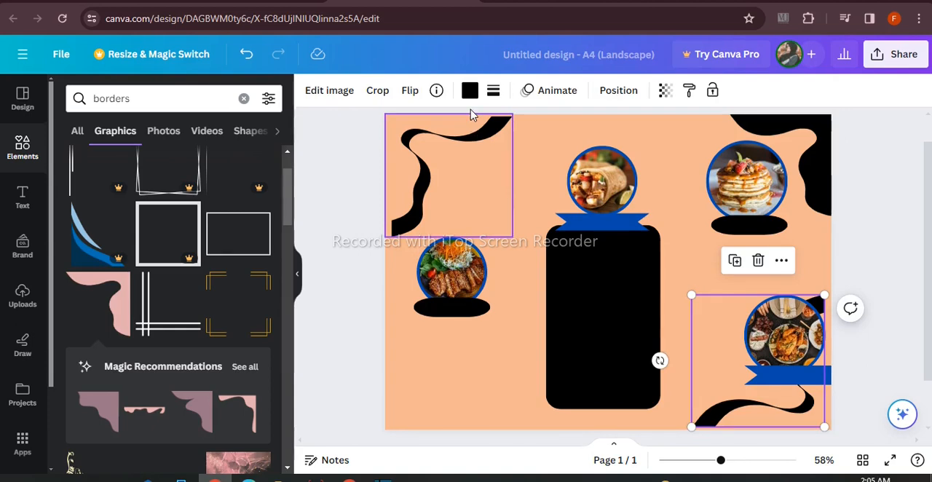
pyautogui.click(730, 339)
pyautogui.click(470, 90)
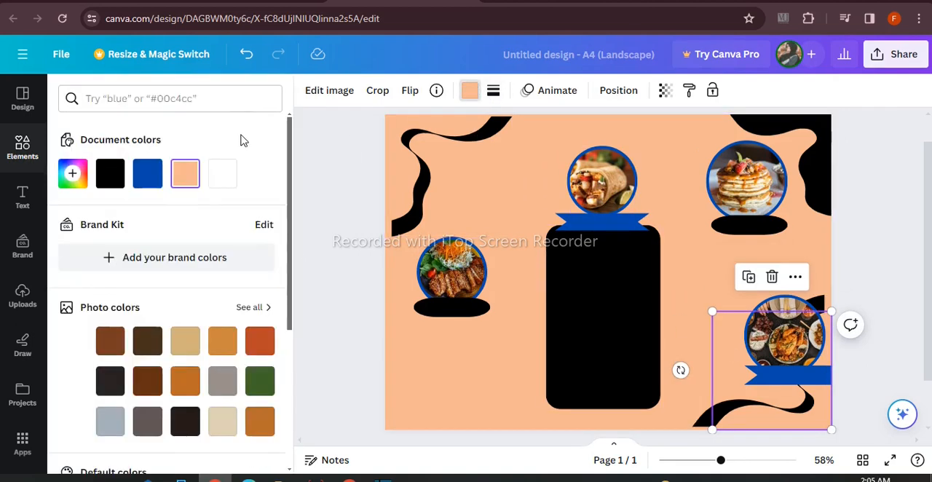
pyautogui.click(315, 198)
# Duplicate the solid black upper-right corner graphic, flip the copy to fit the lower-left corner and enlarge it slightly
pyautogui.click(823, 149)
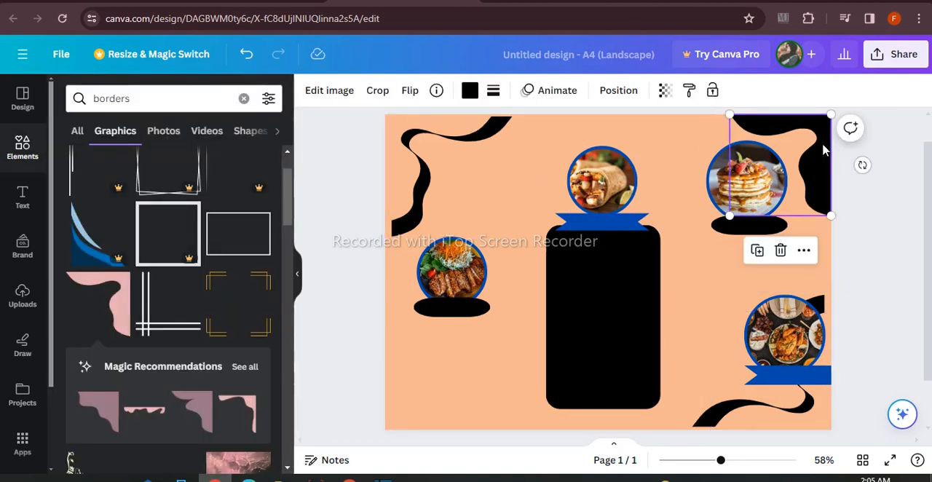
pyautogui.click(758, 252)
pyautogui.moveTo(775, 139); pyautogui.dragTo(447, 315)
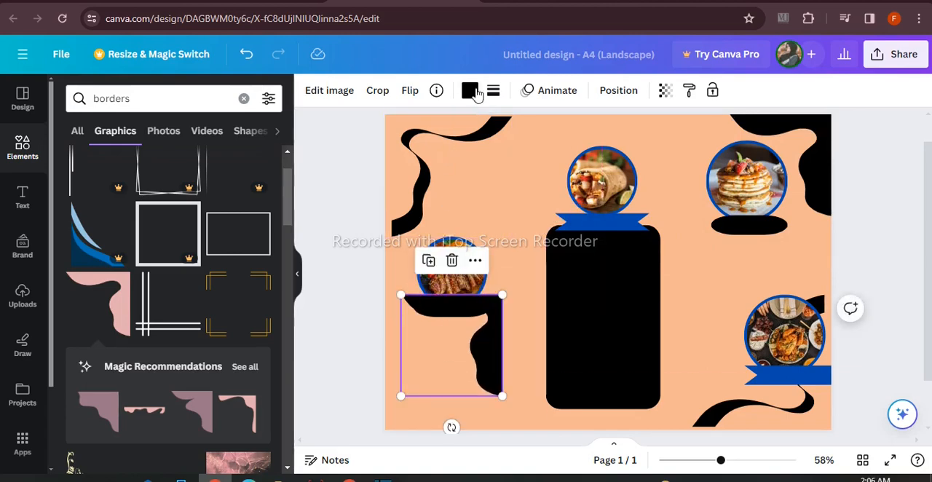
pyautogui.click(410, 90)
pyautogui.click(437, 155)
pyautogui.moveTo(404, 356); pyautogui.dragTo(390, 391)
pyautogui.moveTo(486, 328); pyautogui.dragTo(494, 321)
# Make the lower-left corner graphic semi-transparent
pyautogui.click(665, 90)
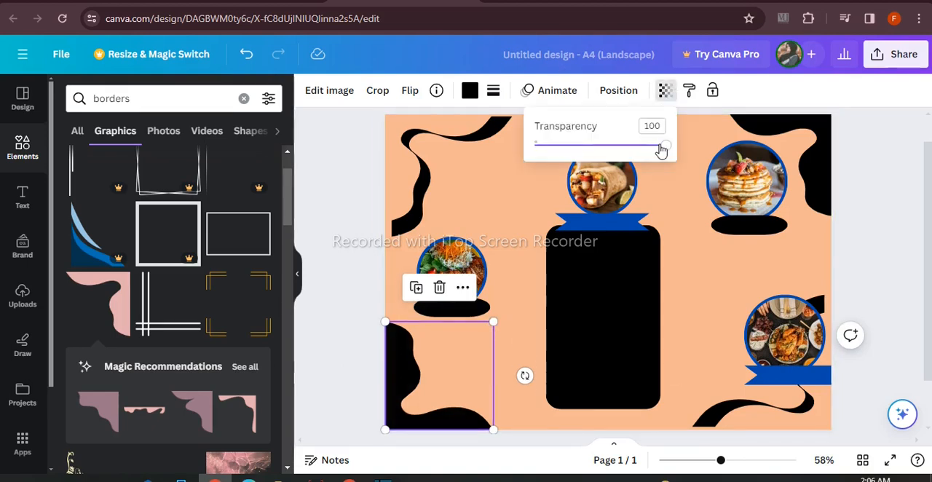
pyautogui.moveTo(661, 150); pyautogui.dragTo(606, 148)
pyautogui.click(336, 267)
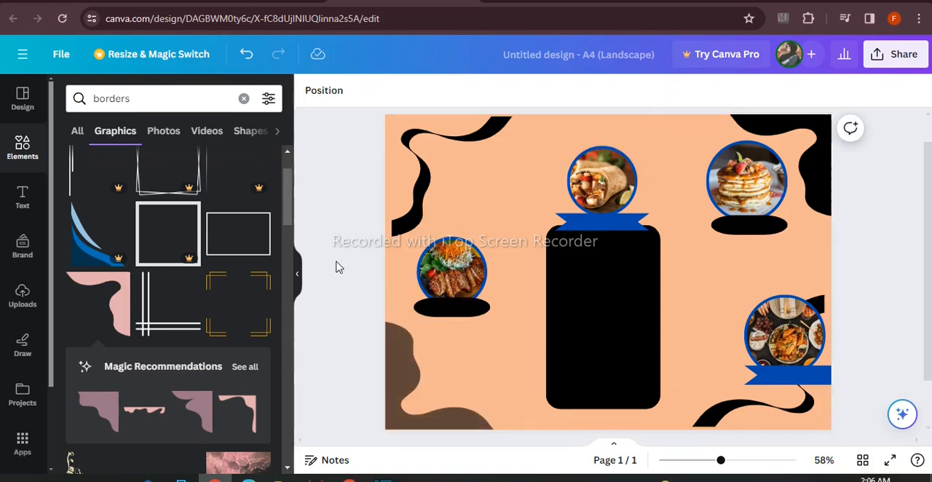
# Add a circle shape to the flyer from the shapes collection
pyautogui.click(243, 98)
pyautogui.click(249, 269)
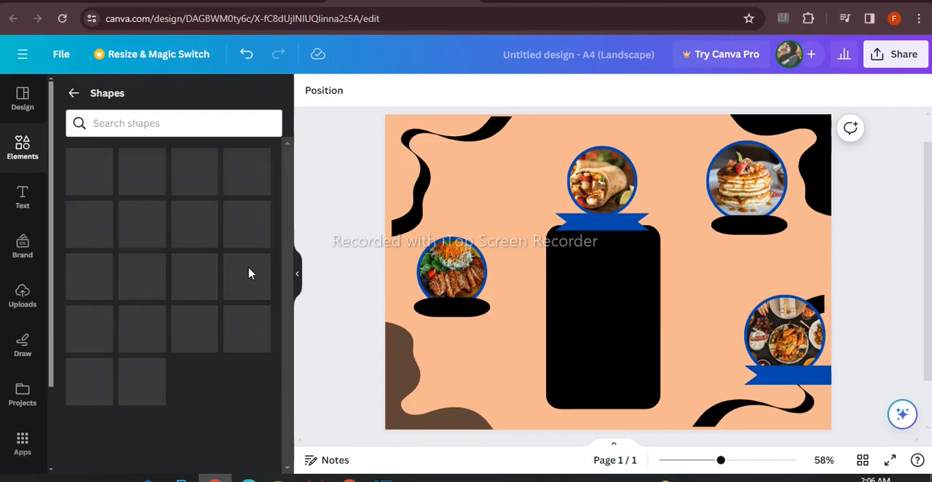
pyautogui.scroll(-2, 195, 329)
pyautogui.click(194, 299)
pyautogui.moveTo(727, 460); pyautogui.dragTo(739, 460)
pyautogui.hscroll(-1, 710, 393)
pyautogui.scroll(-2, 834, 321)
pyautogui.scroll(1, 834, 320)
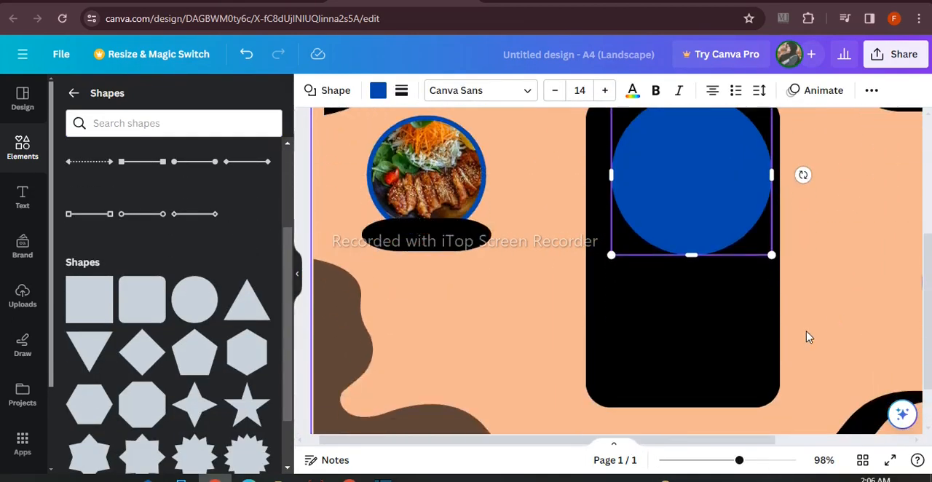
pyautogui.moveTo(738, 462); pyautogui.dragTo(719, 462)
# Move the blue circle to the page's lower edge, then shift the left photo frame with its pill up and slightly right
pyautogui.moveTo(600, 244); pyautogui.dragTo(470, 297)
pyautogui.moveTo(428, 261); pyautogui.dragTo(431, 267)
pyautogui.moveTo(477, 294); pyautogui.dragTo(527, 362)
pyautogui.moveTo(451, 217); pyautogui.dragTo(463, 185)
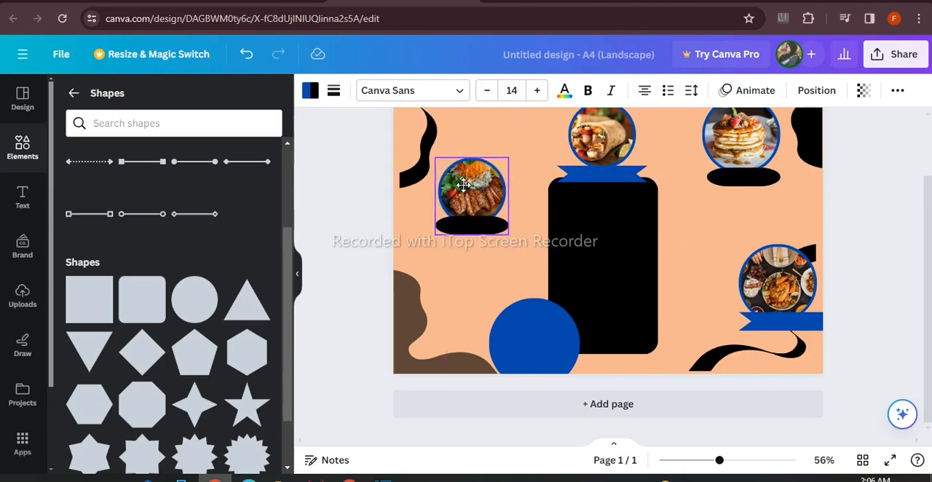
# Shrink the blue circle to about 1.2 by 1.2 and place it below and right of the left frame's pill
pyautogui.click(510, 328)
pyautogui.moveTo(579, 300); pyautogui.dragTo(542, 336)
pyautogui.moveTo(514, 362); pyautogui.dragTo(508, 268)
pyautogui.moveTo(536, 244); pyautogui.dragTo(516, 259)
pyautogui.moveTo(517, 304); pyautogui.dragTo(529, 295)
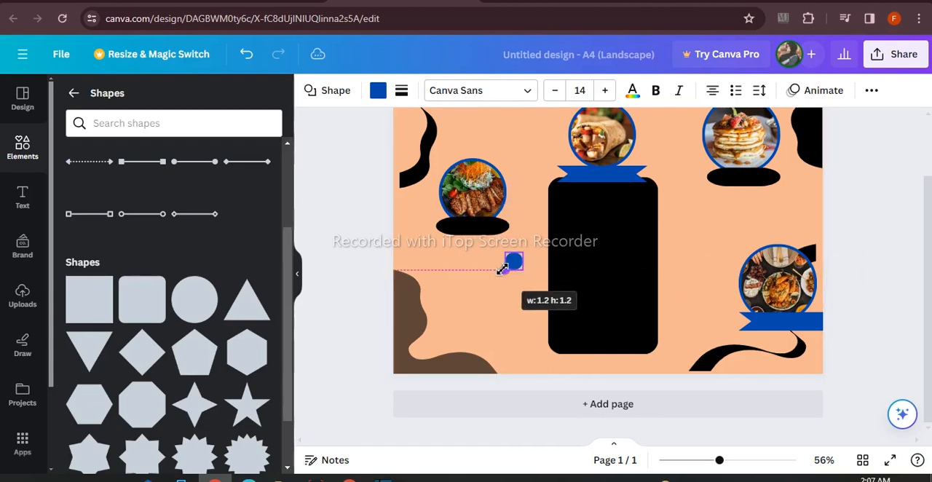
pyautogui.moveTo(504, 270); pyautogui.dragTo(503, 270)
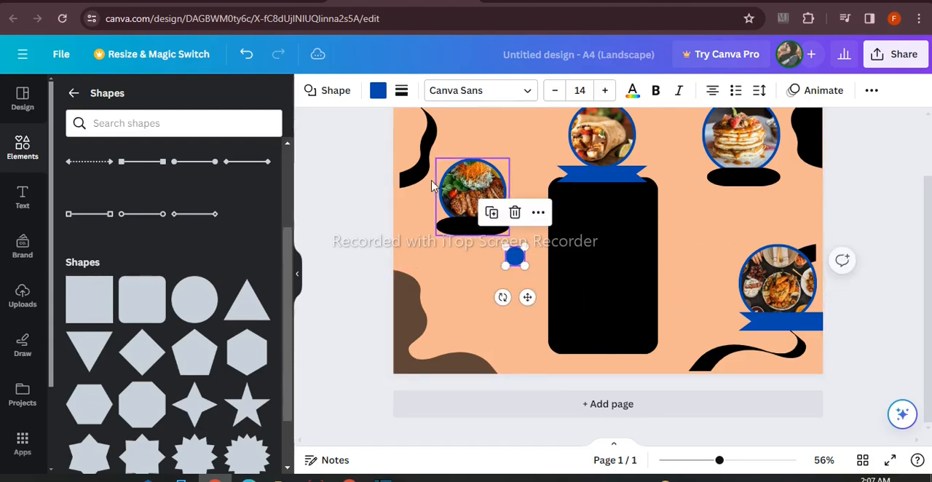
# Recolour the small circle black and arrange two copies beneath it in an evenly spaced vertical column
pyautogui.click(378, 90)
pyautogui.click(147, 174)
pyautogui.moveTo(514, 256); pyautogui.dragTo(519, 259)
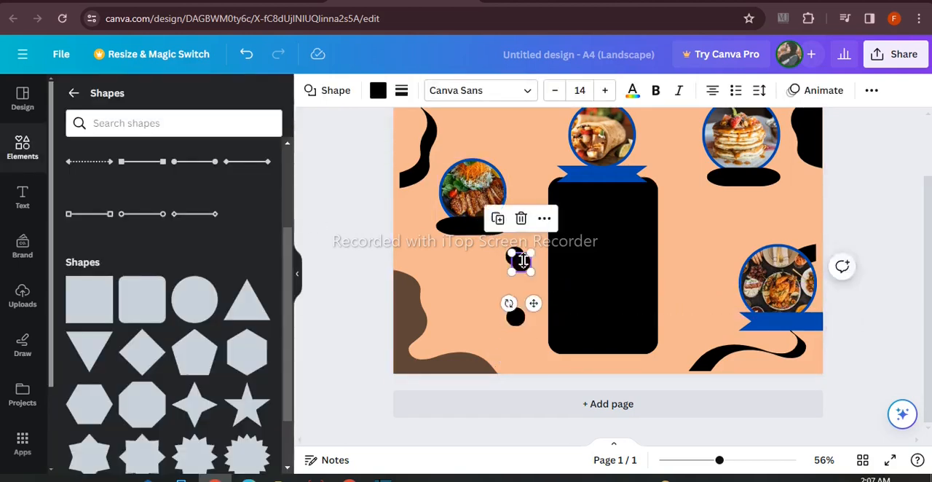
pyautogui.moveTo(533, 308); pyautogui.dragTo(527, 329)
pyautogui.click(370, 318)
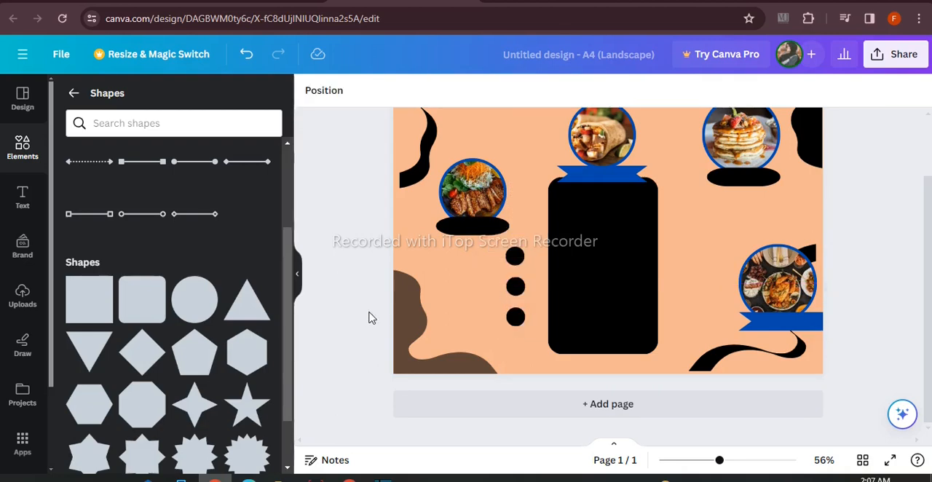
# Group the three black dots, duplicate the group and place a slightly smaller copy to the right of the central panel
pyautogui.moveTo(493, 252); pyautogui.dragTo(523, 328)
pyautogui.moveTo(514, 244); pyautogui.dragTo(520, 340)
pyautogui.click(476, 211)
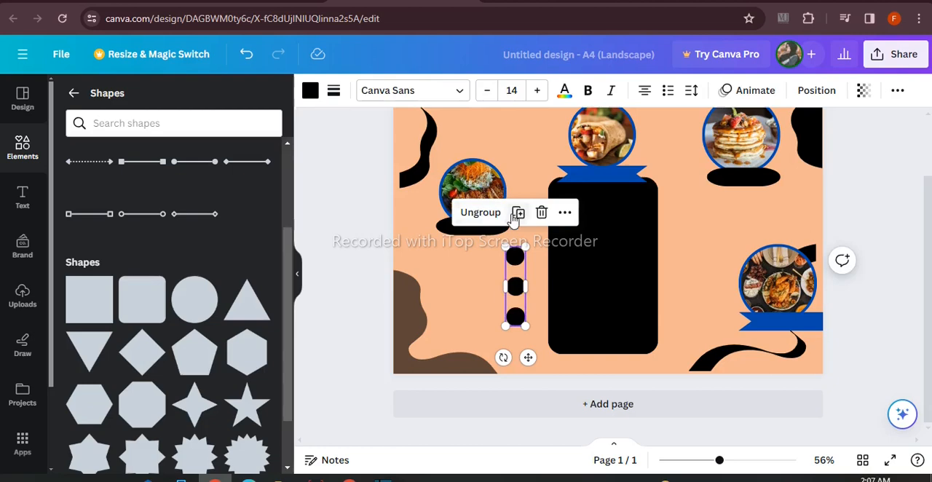
pyautogui.moveTo(512, 306); pyautogui.dragTo(687, 262)
pyautogui.moveTo(702, 197); pyautogui.dragTo(700, 229)
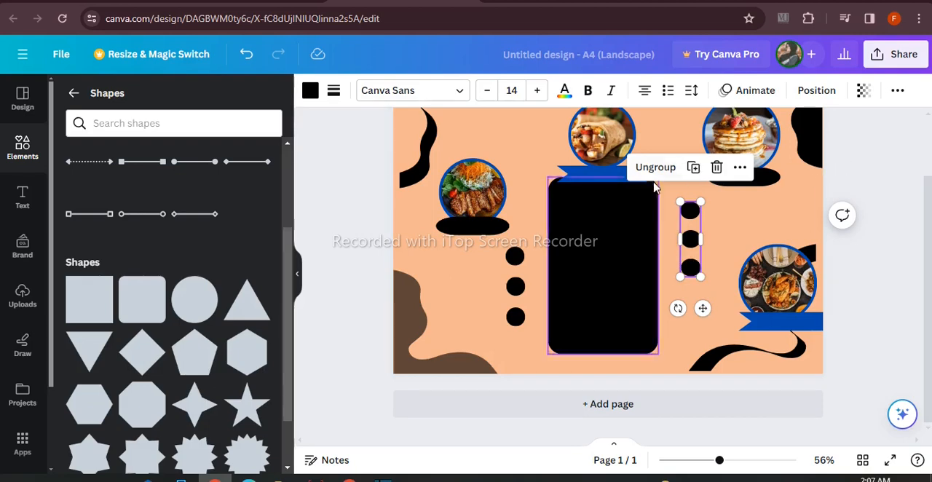
# Ungroup the copied dots, then shrink two and place them beside the panel's upper-right corner and below the upper-right pill
pyautogui.click(673, 201)
pyautogui.moveTo(697, 267); pyautogui.dragTo(697, 268)
pyautogui.click(676, 202)
pyautogui.click(690, 211)
pyautogui.moveTo(700, 220); pyautogui.dragTo(691, 239)
pyautogui.click(686, 244)
pyautogui.moveTo(705, 274); pyautogui.dragTo(815, 221)
# Move the remaining copied dot to the left of the left photo frame and recolour it peach
pyautogui.click(689, 269)
pyautogui.click(705, 304)
pyautogui.click(691, 268)
pyautogui.moveTo(704, 306); pyautogui.dragTo(425, 250)
pyautogui.click(377, 89)
pyautogui.click(212, 182)
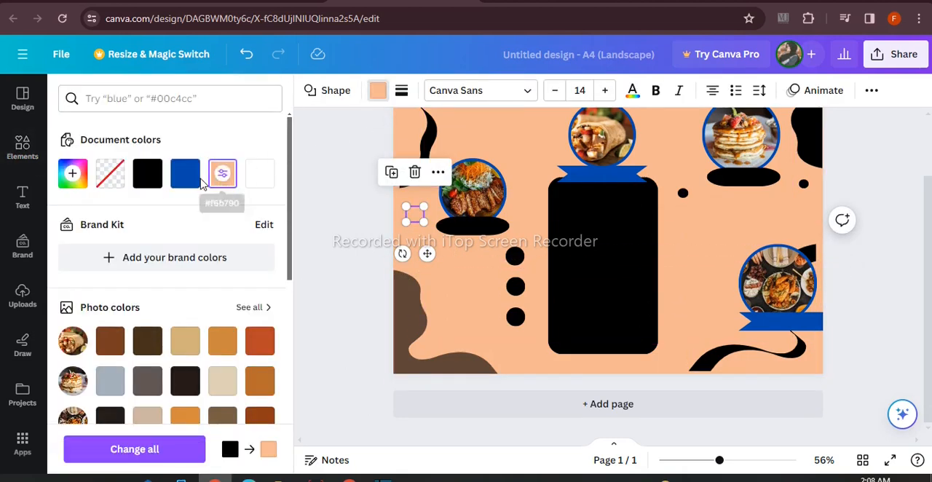
# Recolour the peach dot blue and distribute it and two copies above the central photo's left, on the panel's lower-right corner and above the brown shape
pyautogui.click(322, 221)
pyautogui.click(416, 216)
pyautogui.click(394, 177)
pyautogui.click(393, 177)
pyautogui.moveTo(439, 265); pyautogui.dragTo(543, 151)
pyautogui.moveTo(718, 462); pyautogui.dragTo(711, 461)
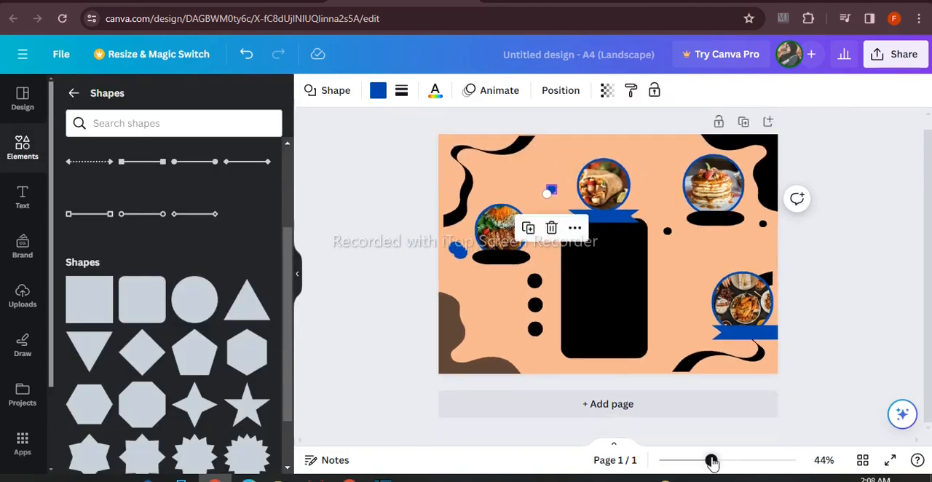
pyautogui.moveTo(459, 255); pyautogui.dragTo(619, 405)
pyautogui.moveTo(454, 251); pyautogui.dragTo(443, 292)
# Duplicate the small black dot near the right edge three times, placing copies near the top edge, beside the lower-right ribbon and inside the upper-left wave
pyautogui.click(763, 226)
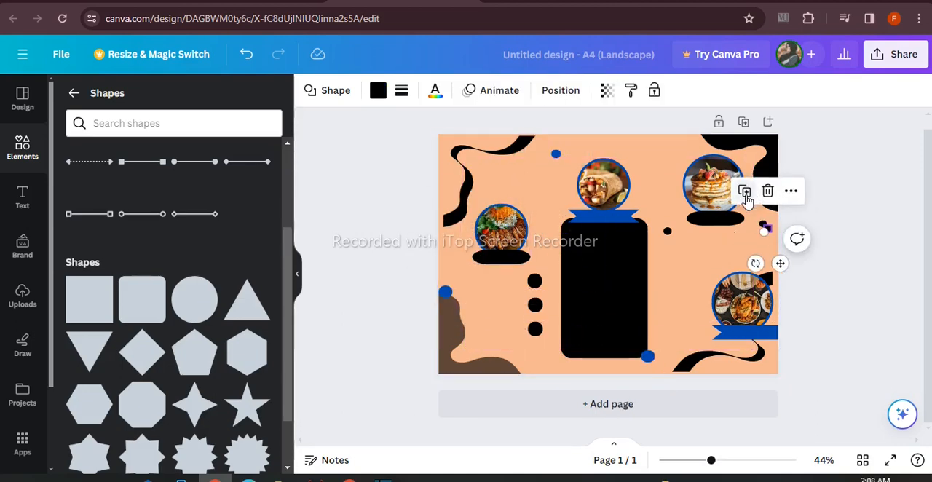
pyautogui.moveTo(790, 274); pyautogui.dragTo(661, 181)
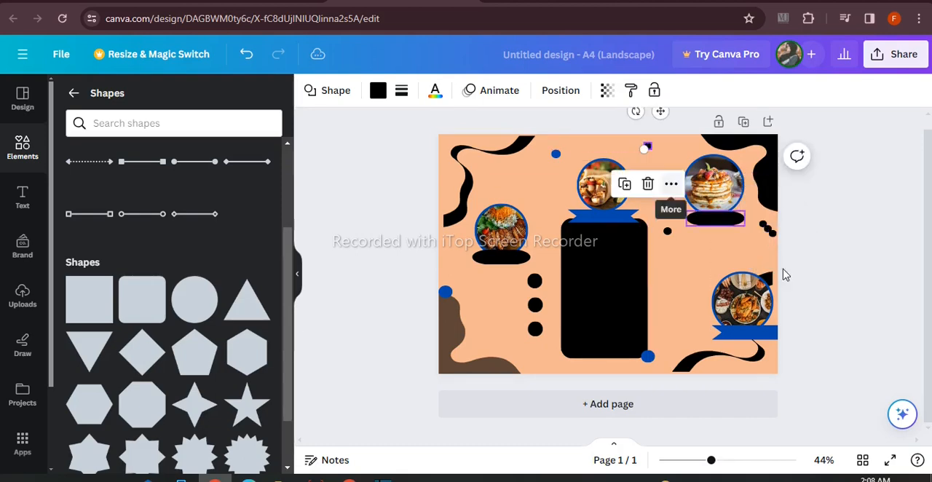
pyautogui.click(771, 232)
pyautogui.moveTo(769, 300); pyautogui.dragTo(744, 324)
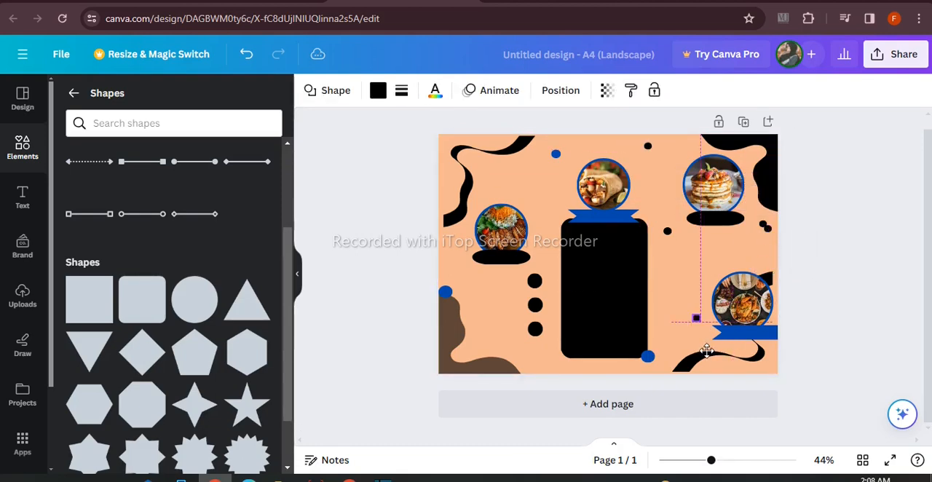
pyautogui.moveTo(714, 360); pyautogui.dragTo(715, 365)
pyautogui.click(768, 228)
pyautogui.moveTo(779, 264); pyautogui.dragTo(485, 197)
pyautogui.click(377, 242)
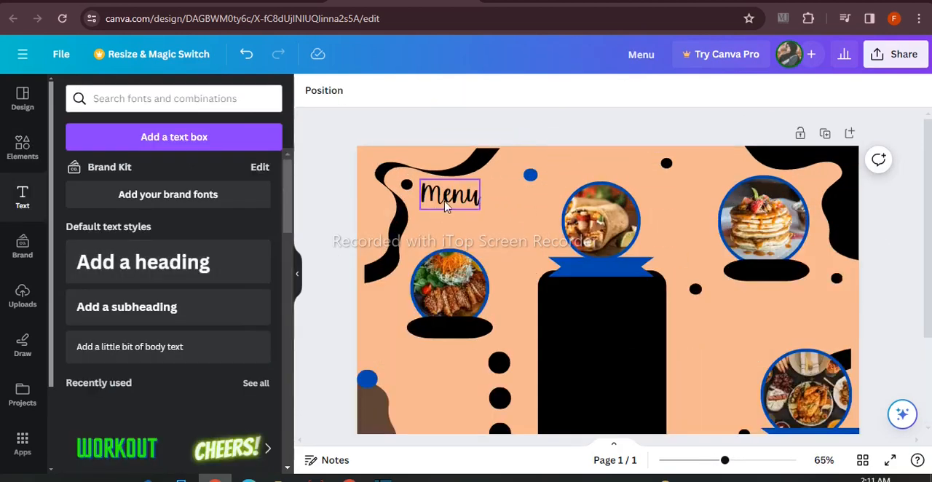
# Enter "Restaurant" as a text line below the Menu heading and set its font to Celandine
pyautogui.click(418, 197)
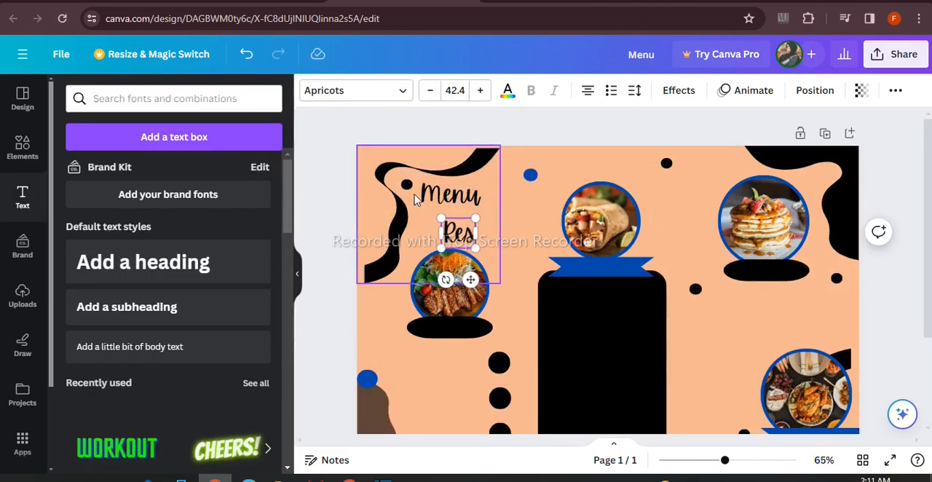
pyautogui.click(385, 92)
pyautogui.click(129, 251)
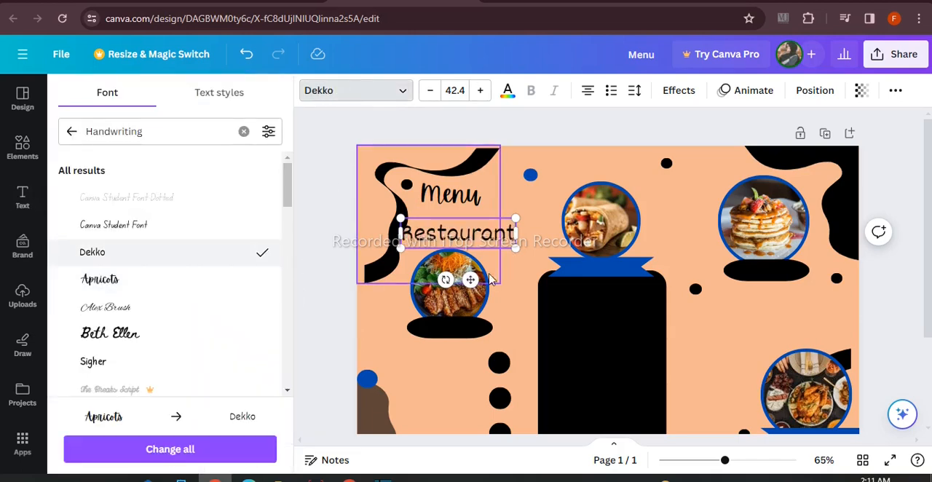
pyautogui.scroll(-4, 187, 319)
pyautogui.click(160, 295)
pyautogui.click(71, 131)
pyautogui.click(22, 196)
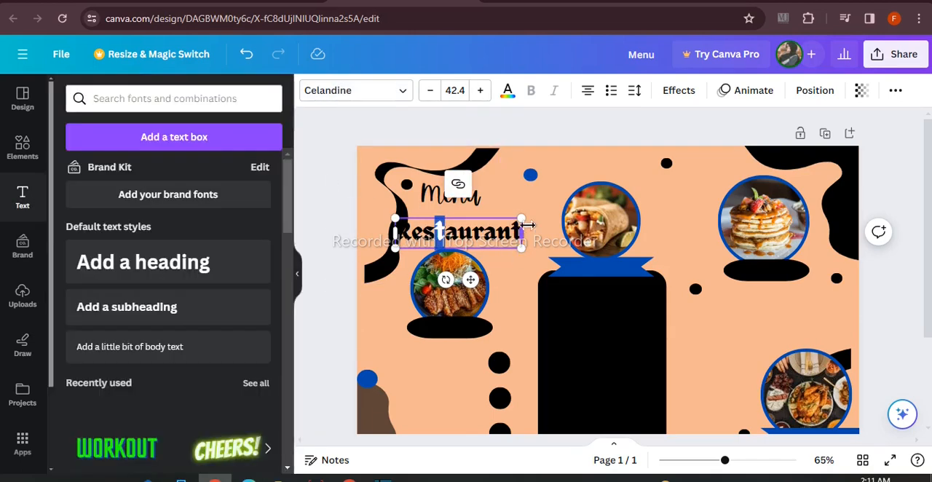
# Reposition the Restaurant text under Menu, place a copy over the central ribbon and change its wording to "food name"
pyautogui.moveTo(426, 240); pyautogui.dragTo(605, 262)
pyautogui.click(316, 213)
pyautogui.click(463, 220)
pyautogui.hotkey('ctrl', 'd')
pyautogui.doubleClick(605, 263)
pyautogui.press('BackSpace')
pyautogui.write('food name')
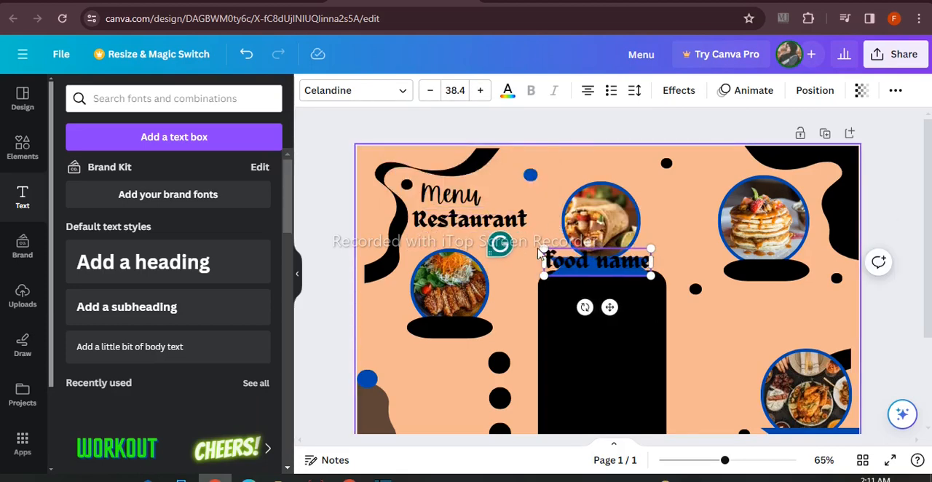
# Recolour the "food name" text white and shrink it to fit centred on the central blue ribbon
pyautogui.moveTo(545, 248); pyautogui.dragTo(561, 253)
pyautogui.click(507, 90)
pyautogui.click(321, 230)
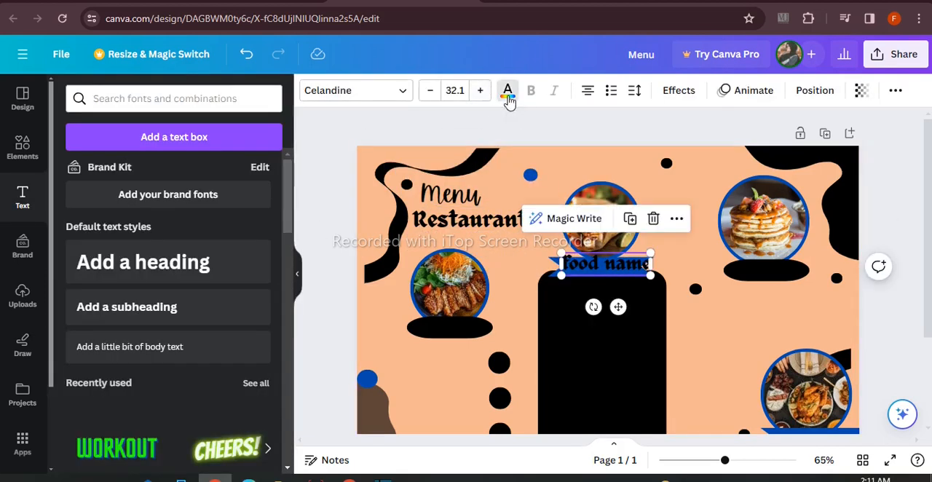
pyautogui.click(508, 93)
pyautogui.click(223, 173)
pyautogui.moveTo(651, 252); pyautogui.dragTo(627, 260)
pyautogui.scroll(-1, 611, 207)
pyautogui.moveTo(609, 201); pyautogui.dragTo(559, 191)
pyautogui.click(593, 209)
pyautogui.click(593, 201)
# Place copies of the white "food name" label on the left pill, the upper-right pill and the lower-right ribbon
pyautogui.moveTo(604, 240); pyautogui.dragTo(465, 294)
pyautogui.hotkey('ctrl', 'd')
pyautogui.moveTo(449, 254); pyautogui.dragTo(452, 259)
pyautogui.click(477, 219)
pyautogui.moveTo(474, 309); pyautogui.dragTo(825, 407)
pyautogui.hotkey('ctrl', 'd')
# Add a heading reading "Option no 1 goes here", shrink it and place it beneath the left photo's label
pyautogui.click(325, 264)
pyautogui.click(143, 263)
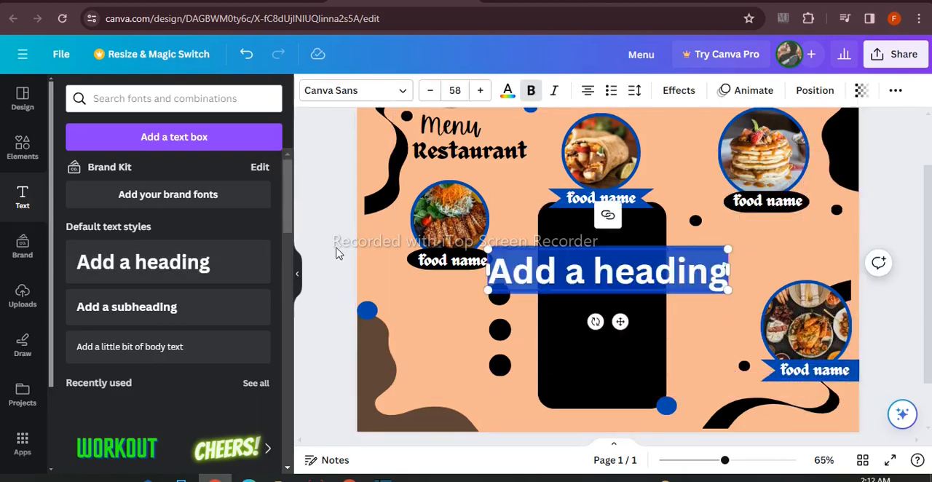
pyautogui.write('Option')
pyautogui.moveTo(595, 328); pyautogui.dragTo(435, 308)
pyautogui.write(' n')
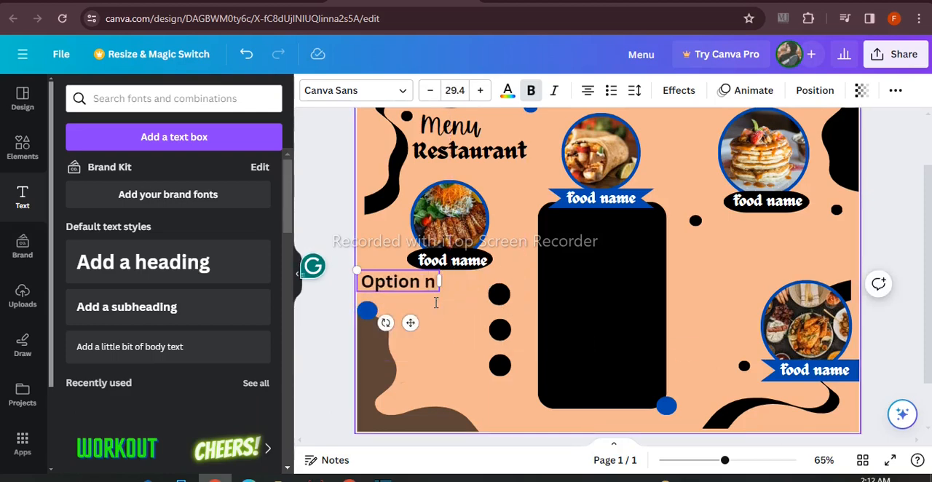
pyautogui.write('o 1 goes here')
pyautogui.moveTo(438, 304); pyautogui.dragTo(441, 330)
# Set the option text's font to Anton and fit it on one line beside the uppermost dot of the black column
pyautogui.click(355, 91)
pyautogui.scroll(-5, 124, 299)
pyautogui.scroll(-3, 133, 260)
pyautogui.click(110, 299)
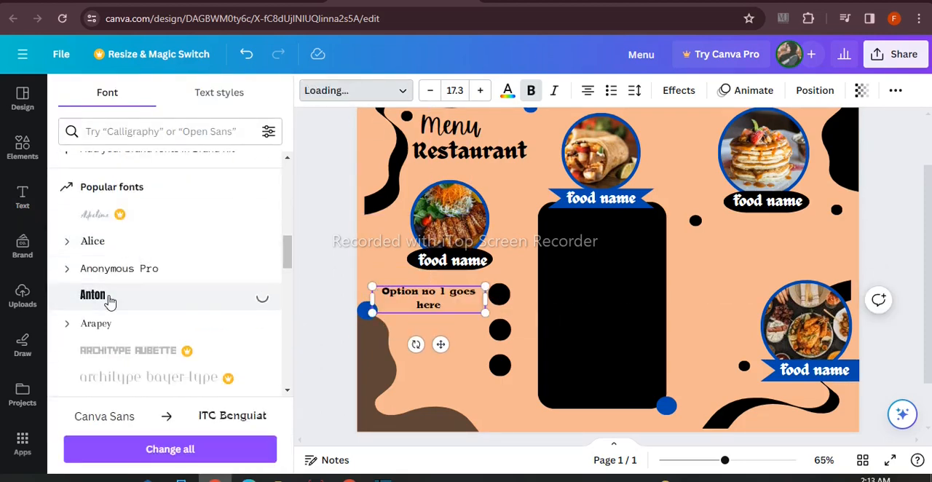
pyautogui.click(326, 225)
pyautogui.click(470, 294)
pyautogui.moveTo(485, 294); pyautogui.dragTo(475, 293)
# Duplicate the option line beside the second and third black dots, renumber the copies 2 and 3, and align the first line with them
pyautogui.moveTo(435, 331); pyautogui.dragTo(450, 367)
pyautogui.click(459, 293)
pyautogui.moveTo(460, 405); pyautogui.dragTo(453, 404)
pyautogui.click(417, 295)
pyautogui.click(437, 333)
pyautogui.doubleClick(438, 332)
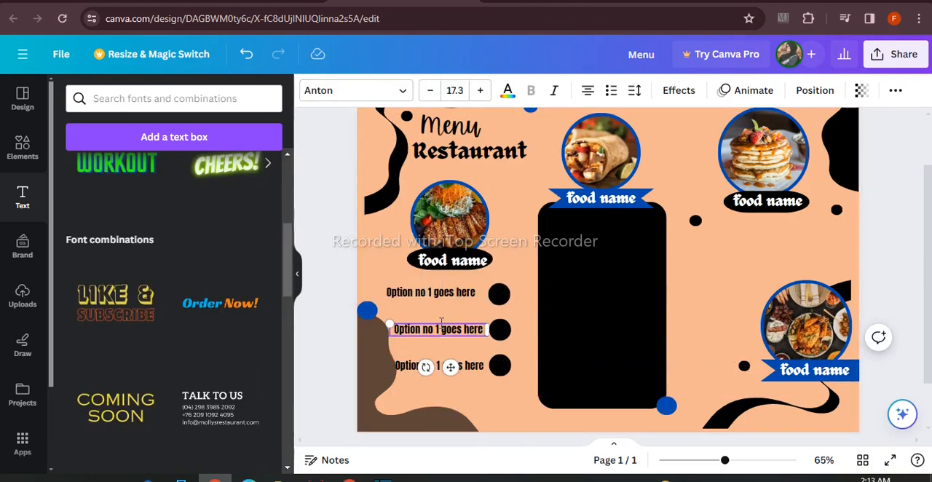
pyautogui.doubleClick(440, 367)
pyautogui.click(311, 270)
pyautogui.moveTo(433, 294); pyautogui.dragTo(441, 297)
pyautogui.click(310, 277)
# Add a white Celandine text line reading "burgers detail" at size 24.8 near the top of the black panel
pyautogui.scroll(4, 216, 243)
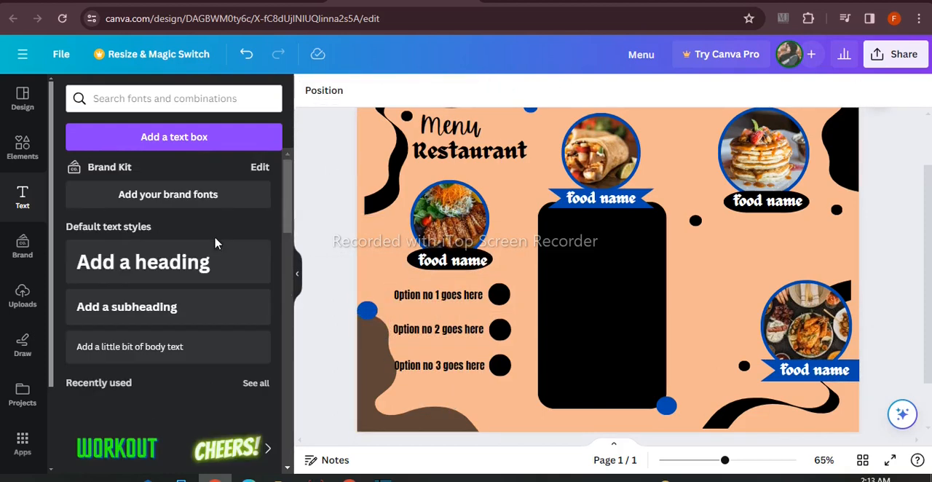
pyautogui.click(472, 151)
pyautogui.moveTo(484, 255); pyautogui.dragTo(627, 222)
pyautogui.moveTo(552, 233); pyautogui.dragTo(575, 234)
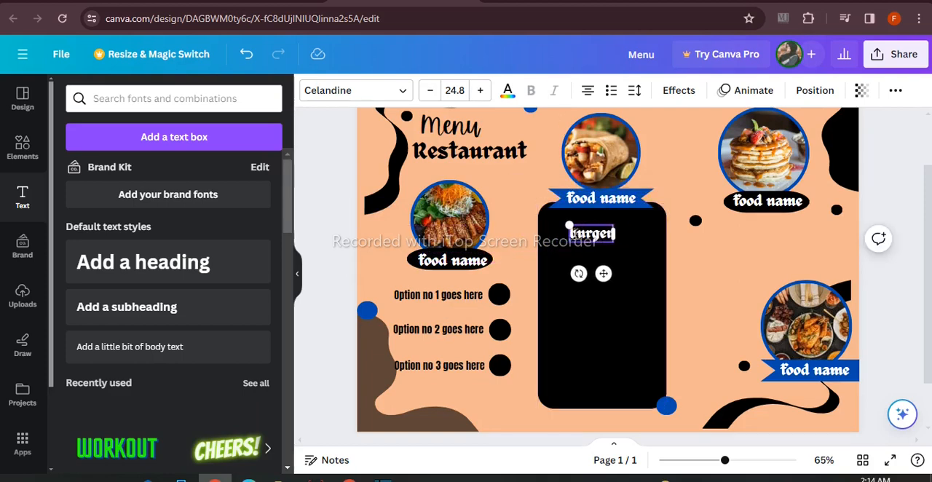
pyautogui.moveTo(541, 225); pyautogui.dragTo(551, 218)
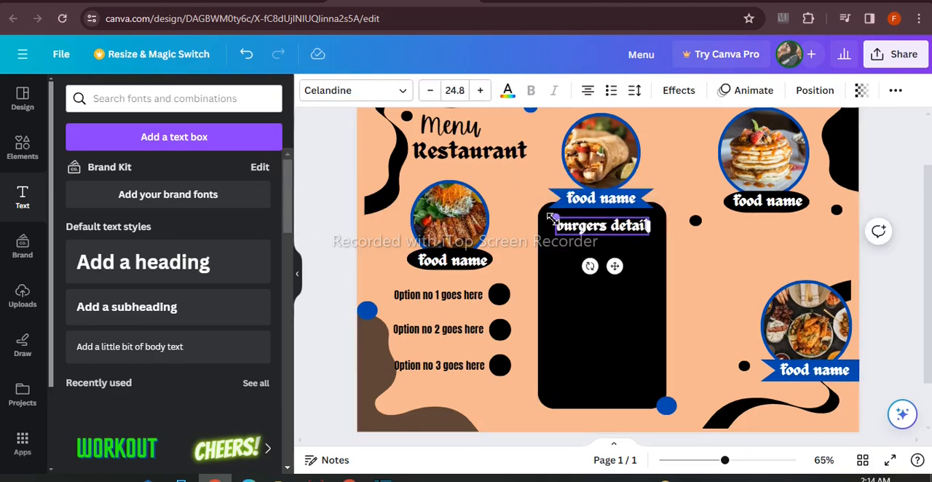
# Capitalise the panel heading as "Burgers detail", recolour it peach and set its font to Gagalin
pyautogui.click(321, 196)
pyautogui.click(603, 229)
pyautogui.click(508, 91)
pyautogui.click(186, 174)
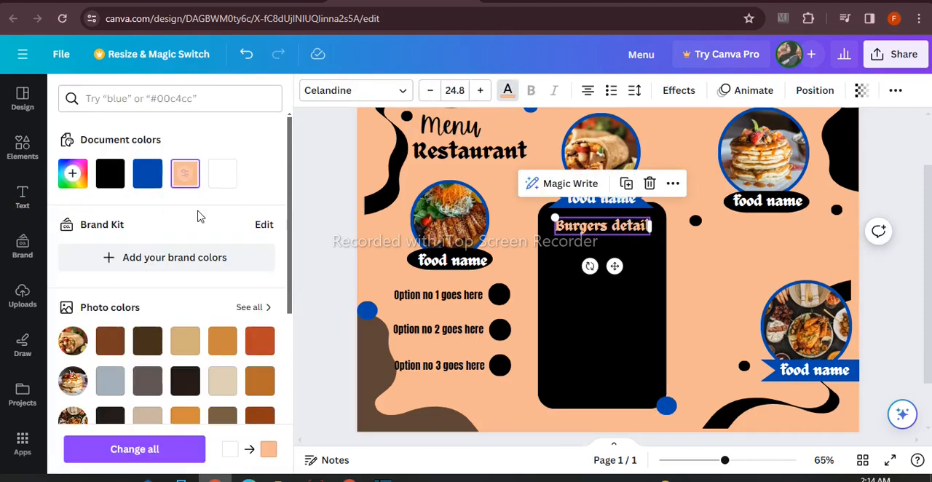
pyautogui.moveTo(611, 270); pyautogui.dragTo(601, 270)
pyautogui.click(395, 90)
pyautogui.scroll(-10, 191, 293)
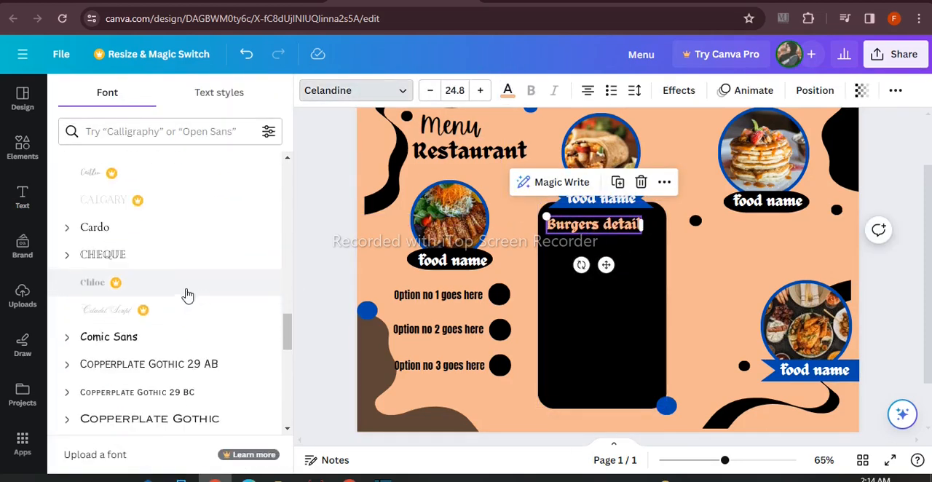
pyautogui.click(117, 391)
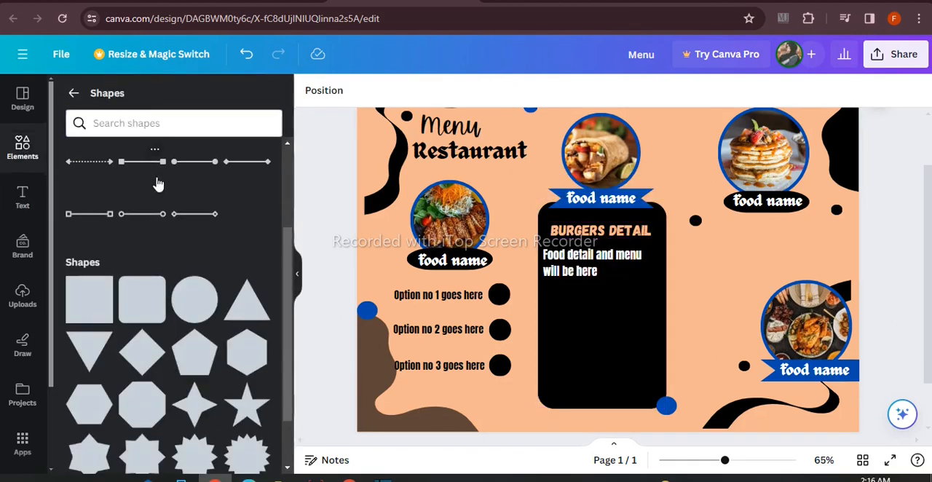
# Add the white text "Food detail and menu will be here" beneath the panel heading, with a short horizontal diamond-ended white line under it
pyautogui.click(142, 161)
pyautogui.moveTo(510, 254); pyautogui.dragTo(594, 251)
pyautogui.click(248, 58)
pyautogui.click(251, 66)
pyautogui.moveTo(620, 288); pyautogui.dragTo(625, 349)
pyautogui.moveTo(700, 316); pyautogui.dragTo(604, 332)
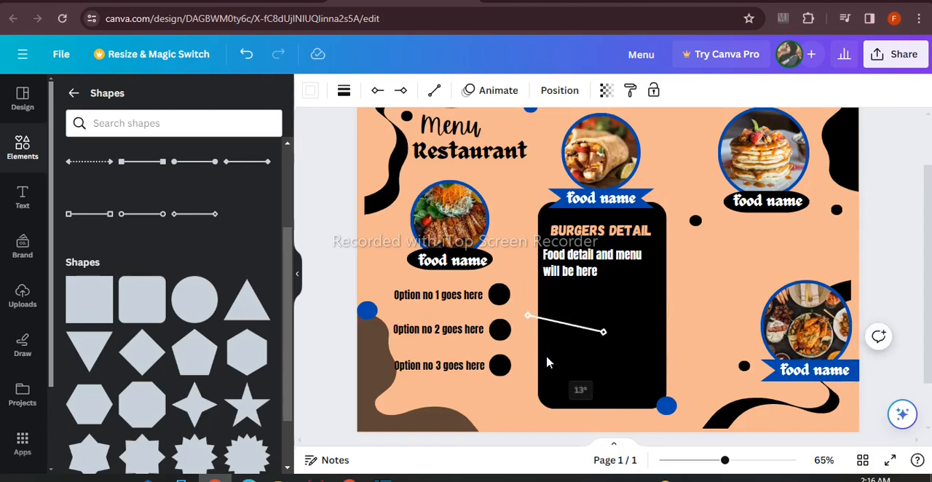
pyautogui.moveTo(556, 362); pyautogui.dragTo(558, 362)
pyautogui.moveTo(581, 359); pyautogui.dragTo(609, 331)
# Search the elements library for "whatsapp" and browse the full set of matching graphics
pyautogui.click(74, 94)
pyautogui.click(105, 94)
pyautogui.write('whatsapp')
pyautogui.press('Return')
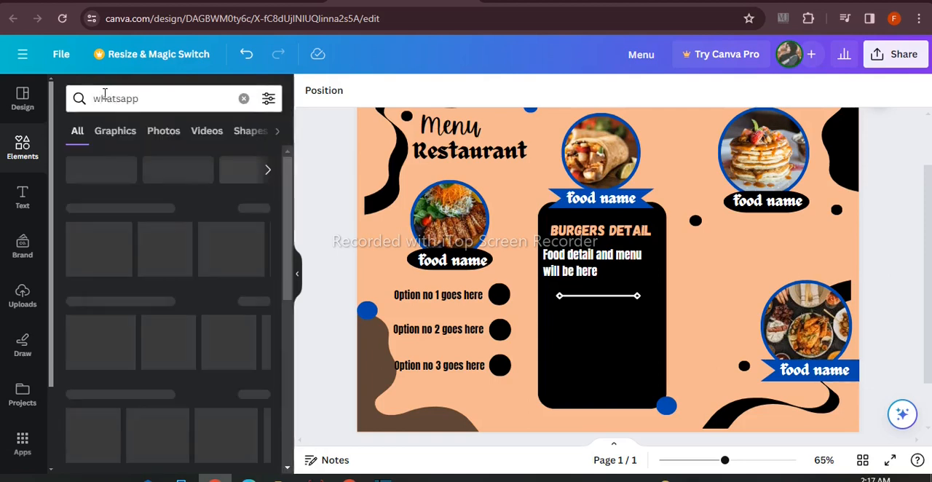
pyautogui.click(252, 210)
pyautogui.scroll(-2, 257, 374)
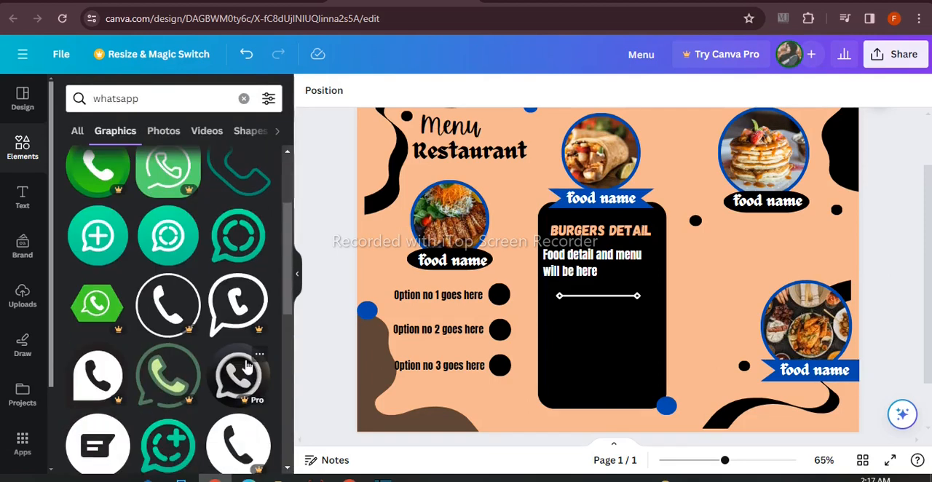
# Insert the outlined teal phone handset graphic, shrink it and place it beneath the left end of the panel's divider line
pyautogui.scroll(2, 253, 372)
pyautogui.click(243, 323)
pyautogui.moveTo(682, 183); pyautogui.dragTo(556, 304)
pyautogui.moveTo(556, 355); pyautogui.dragTo(571, 358)
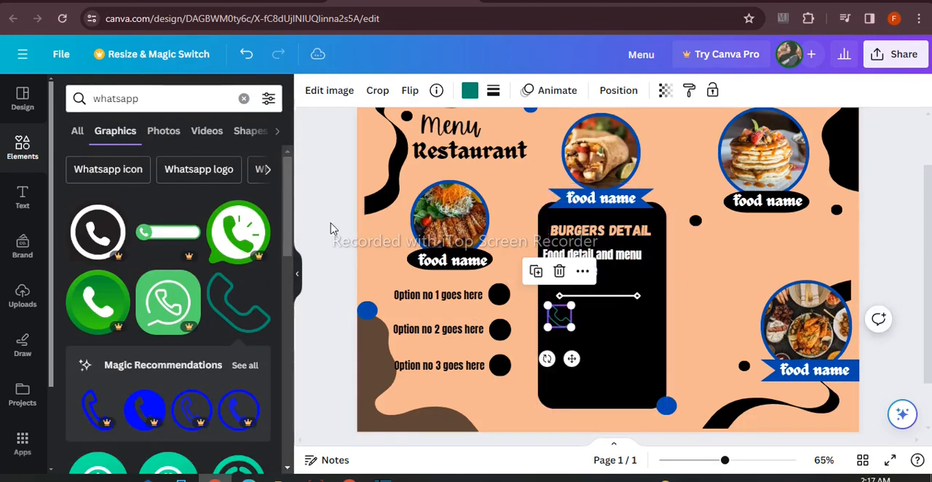
# Search the elements library for "address" and show all matching graphics
pyautogui.click(244, 98)
pyautogui.write('aad')
pyautogui.press('BackSpace')
pyautogui.press('BackSpace')
pyautogui.write('ddress')
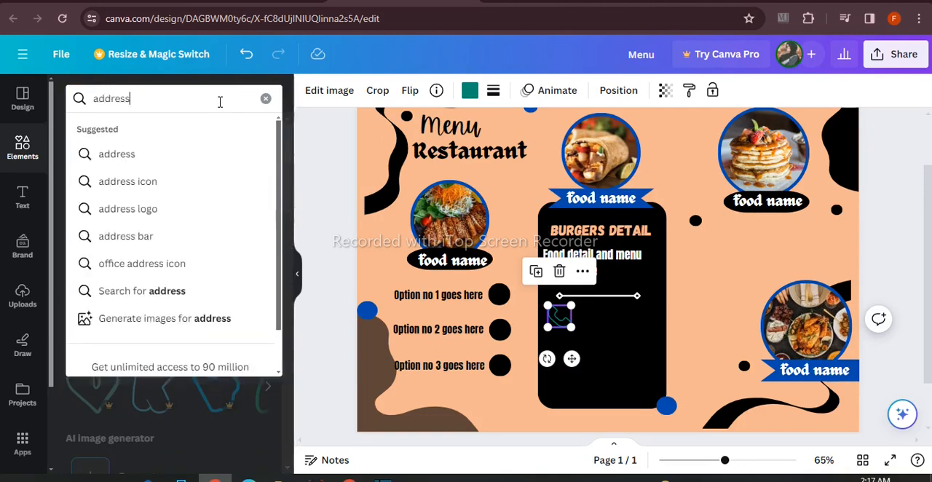
pyautogui.click(156, 290)
pyautogui.click(252, 210)
# Insert the solid location pin graphic, shrink it, place it beneath the phone icon and recolour it peach
pyautogui.click(241, 313)
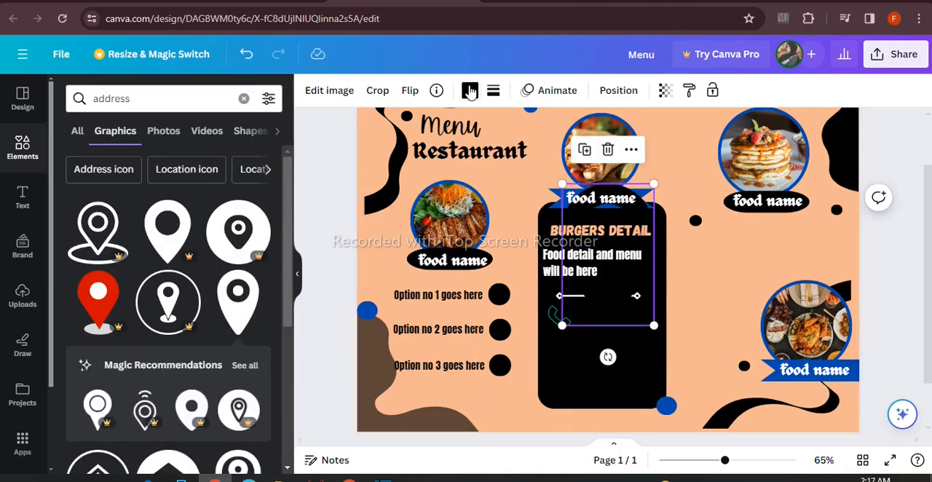
pyautogui.click(469, 91)
pyautogui.click(260, 173)
pyautogui.moveTo(653, 185); pyautogui.dragTo(592, 322)
pyautogui.moveTo(576, 358)
pyautogui.mouseDown()
pyautogui.moveTo(566, 384)
pyautogui.moveTo(567, 357)
pyautogui.mouseUp()
pyautogui.moveTo(572, 387); pyautogui.dragTo(573, 391)
pyautogui.click(227, 176)
# Recolour the phone handset icon peach to match the location pin
pyautogui.click(560, 316)
pyautogui.click(904, 366)
pyautogui.click(223, 182)
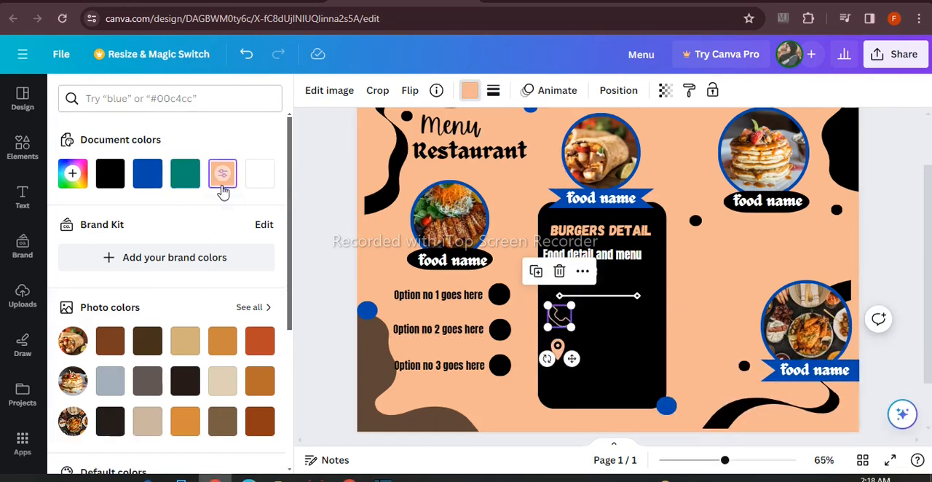
pyautogui.press('Escape')
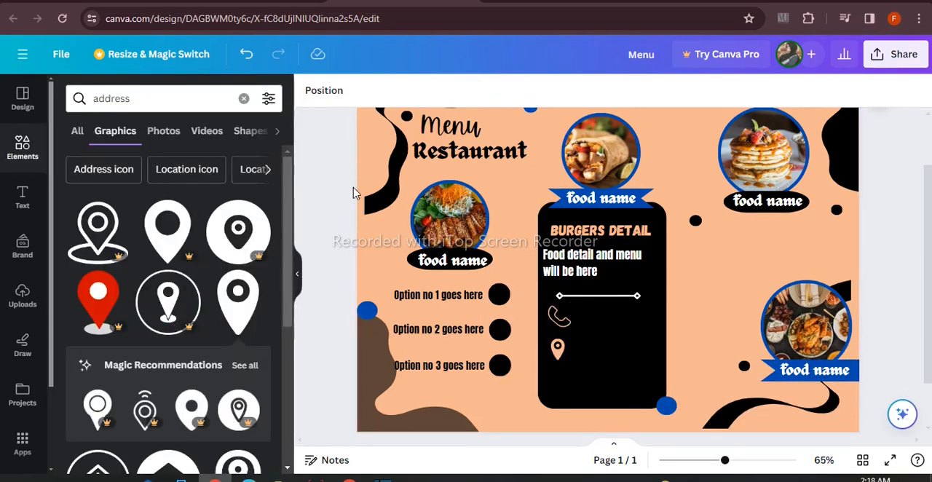
# Place a copy of the first option line beside the phone icon, change its text to "contact us" and recolour it peach
pyautogui.click(33, 201)
pyautogui.click(445, 294)
pyautogui.click(460, 255)
pyautogui.moveTo(455, 341); pyautogui.dragTo(619, 359)
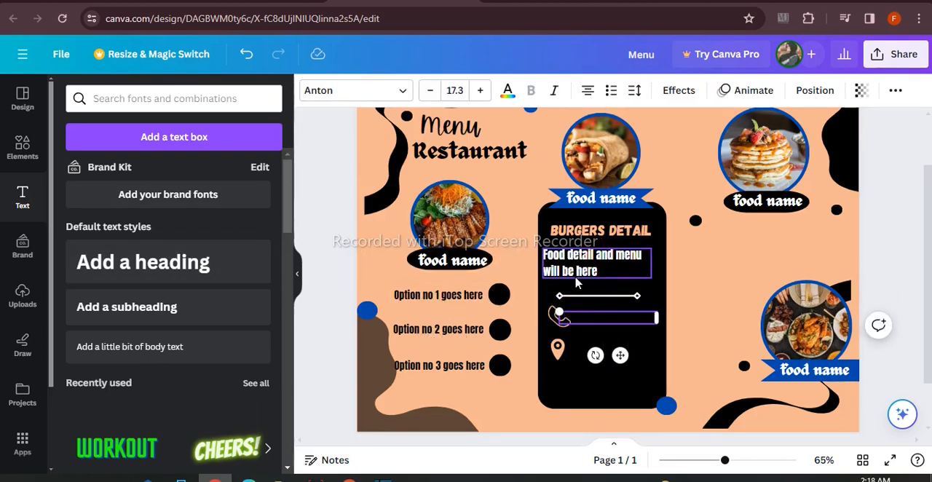
pyautogui.click(507, 89)
pyautogui.click(185, 173)
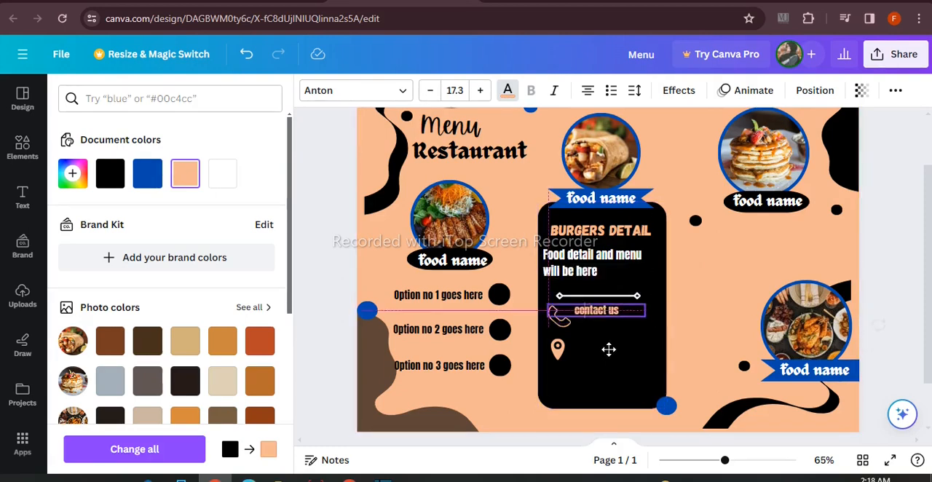
pyautogui.press('Escape')
# Duplicate the contact line beside the location pin, change it to "address of your restaurant goes here" and left-align it over two lines
pyautogui.click(599, 321)
pyautogui.click(618, 278)
pyautogui.moveTo(601, 327); pyautogui.dragTo(595, 351)
pyautogui.doubleClick(596, 350)
pyautogui.press('BackSpace')
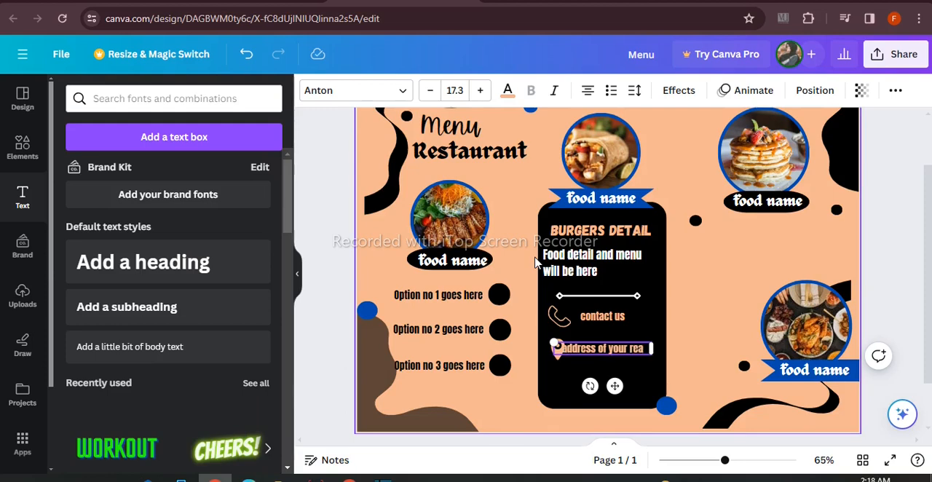
pyautogui.click(535, 263)
pyautogui.click(604, 354)
pyautogui.click(588, 90)
pyautogui.moveTo(605, 346); pyautogui.dragTo(603, 318)
pyautogui.click(503, 398)
pyautogui.click(455, 295)
pyautogui.click(594, 356)
pyautogui.click(640, 304)
pyautogui.moveTo(612, 362); pyautogui.dragTo(595, 387)
pyautogui.doubleClick(595, 387)
pyautogui.write('www.website.com')
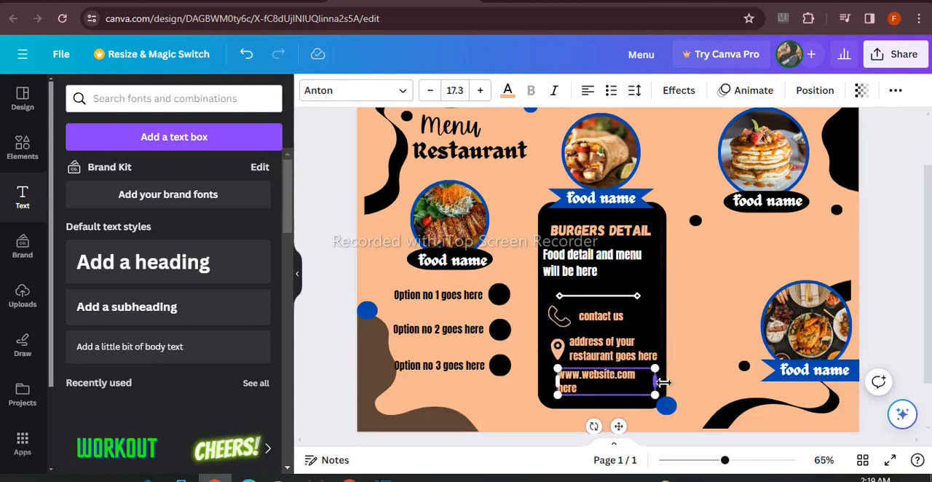
pyautogui.moveTo(658, 382); pyautogui.dragTo(664, 382)
pyautogui.moveTo(618, 412); pyautogui.dragTo(612, 430)
# Duplicate the blue circle at the panel's corner as a smaller dot and repeat it in a row of six between the address and website lines
pyautogui.click(666, 406)
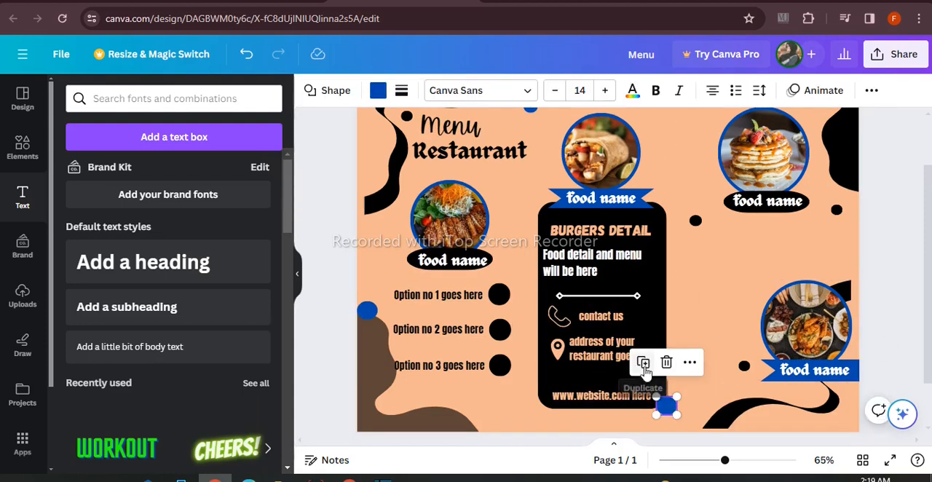
pyautogui.moveTo(576, 376); pyautogui.dragTo(574, 378)
pyautogui.click(533, 343)
pyautogui.click(444, 351)
pyautogui.moveTo(455, 389); pyautogui.dragTo(607, 413)
pyautogui.click(552, 345)
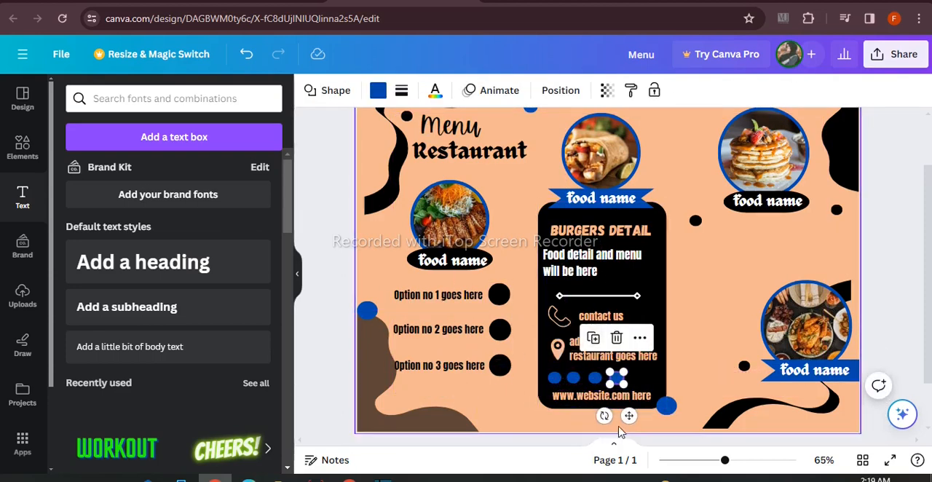
pyautogui.click(690, 366)
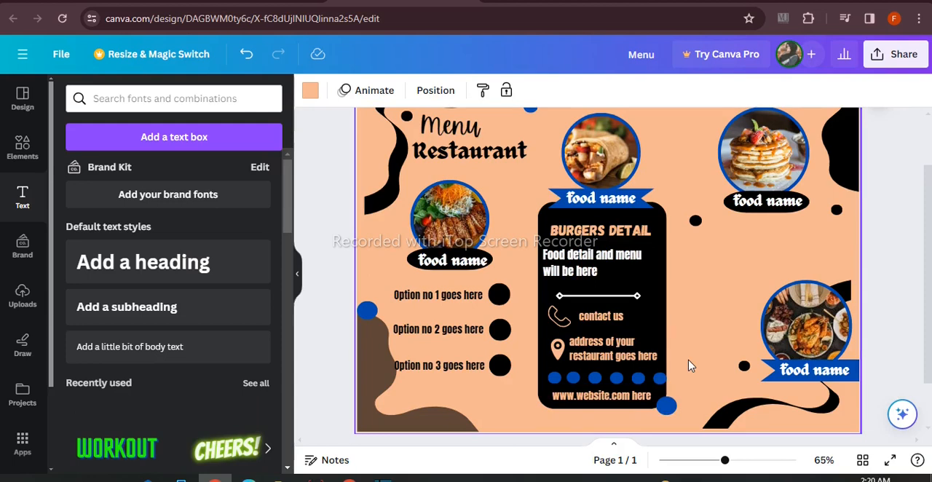
# Shift the row of six blue dots so that it fits inside the black panel, above the website line
pyautogui.moveTo(561, 377); pyautogui.dragTo(649, 377)
pyautogui.click(879, 279)
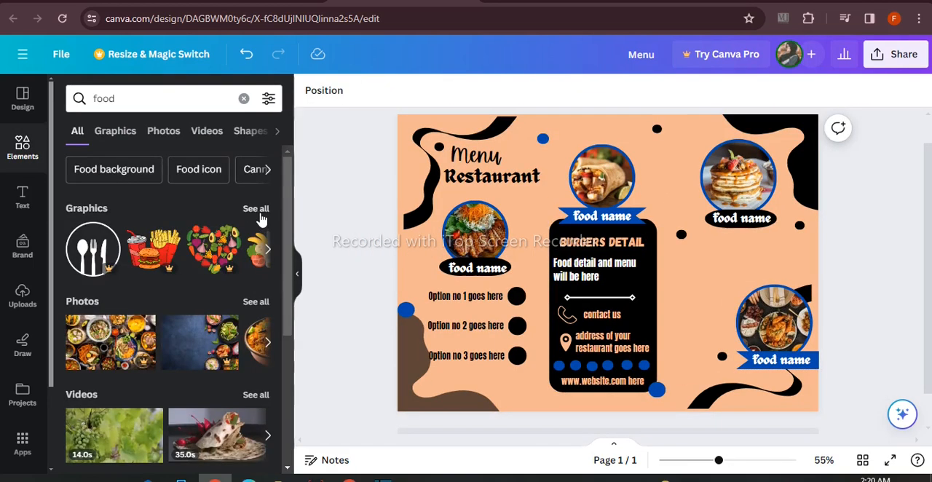
# Add a crossed fork and spoon graphic from the food graphics, shrink it between the wrap and pancake photos, and move the nearby black dot aside
pyautogui.click(256, 210)
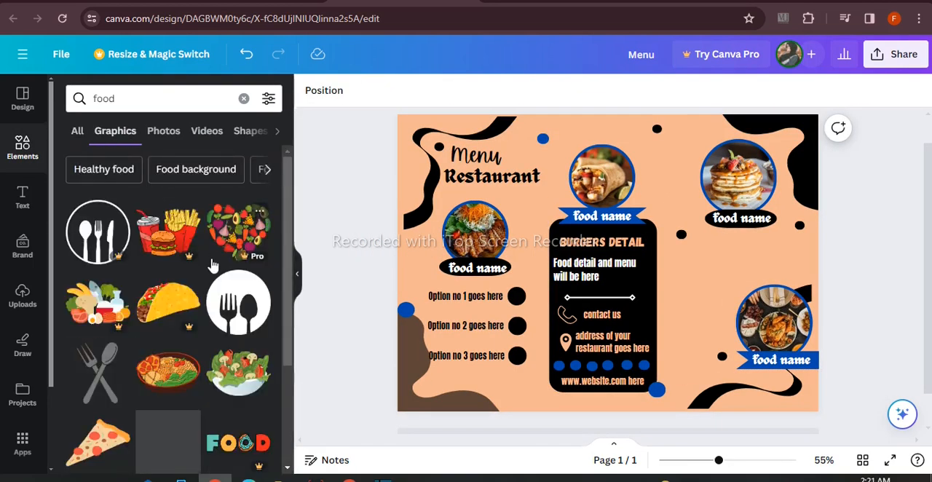
pyautogui.click(100, 373)
pyautogui.moveTo(603, 241); pyautogui.dragTo(703, 147)
pyautogui.moveTo(657, 129); pyautogui.dragTo(632, 129)
pyautogui.moveTo(692, 151); pyautogui.dragTo(675, 146)
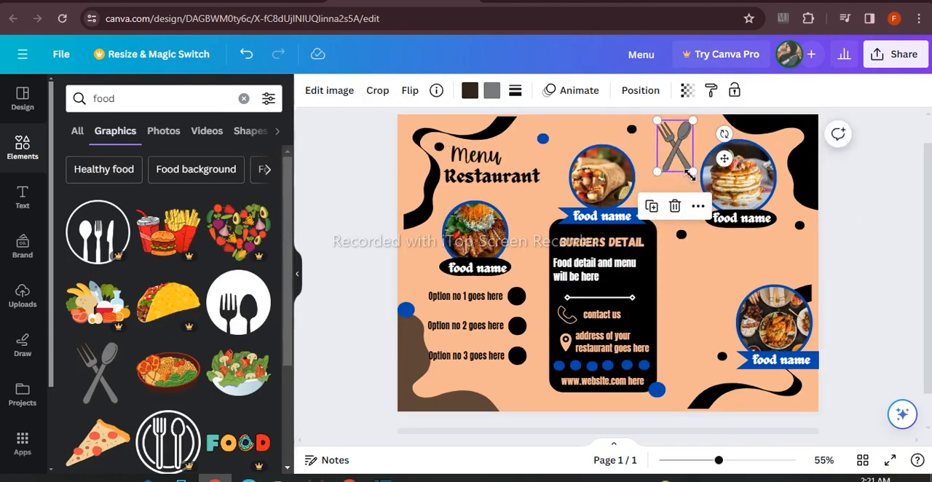
# Recolour the grey fill of the fork and spoon graphic with the rust red from the wrap photo's colours
pyautogui.click(492, 93)
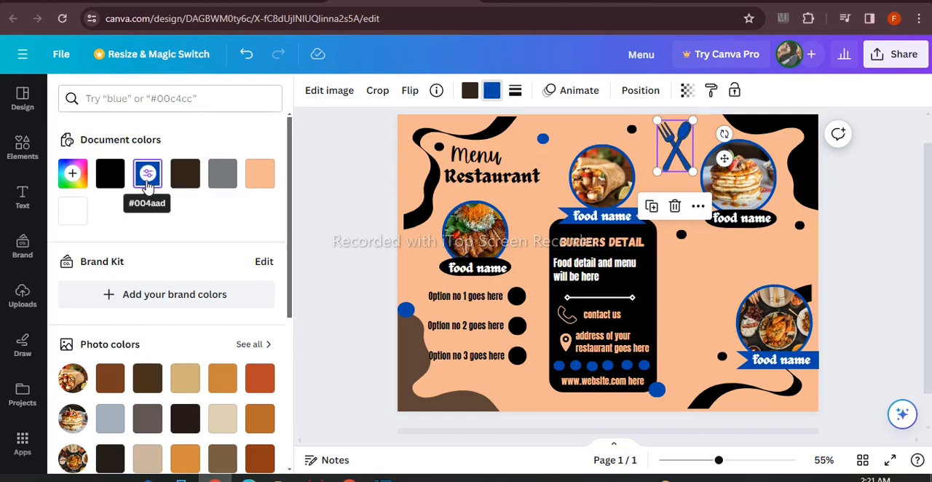
pyautogui.click(265, 374)
pyautogui.click(386, 201)
# Add the orange chicken drumstick graphic, shrink it and place it between the pancake label and the lower-right food photo
pyautogui.click(238, 226)
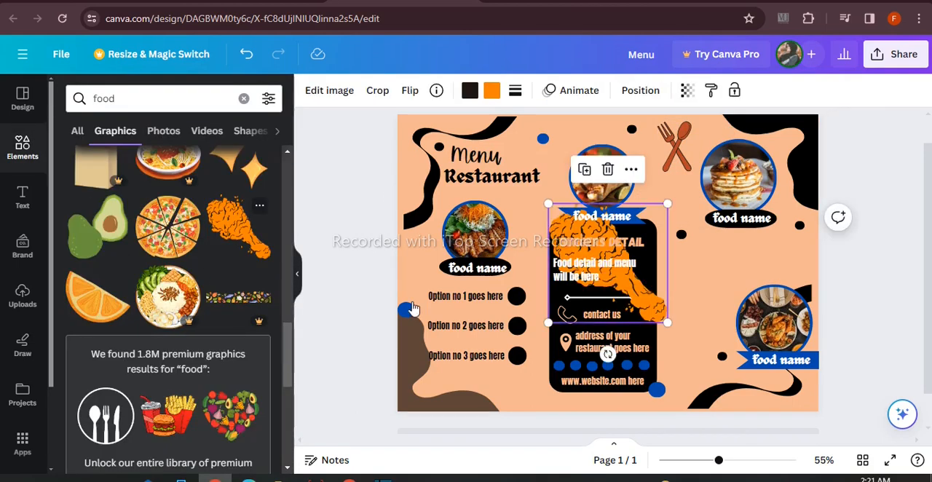
pyautogui.moveTo(699, 243); pyautogui.dragTo(741, 241)
pyautogui.moveTo(789, 202); pyautogui.dragTo(714, 276)
pyautogui.moveTo(746, 252); pyautogui.dragTo(730, 261)
# Duplicate the drumstick twice, rotate the copies and arrange all three as a cluster above the lower-right food photo
pyautogui.click(694, 224)
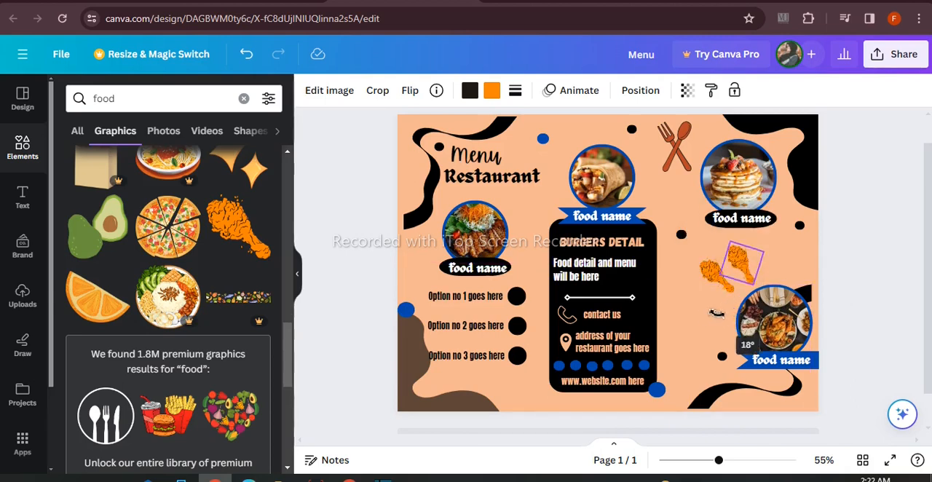
pyautogui.moveTo(716, 313); pyautogui.dragTo(697, 313)
pyautogui.click(720, 195)
pyautogui.moveTo(767, 251); pyautogui.dragTo(713, 253)
pyautogui.moveTo(676, 286); pyautogui.dragTo(693, 280)
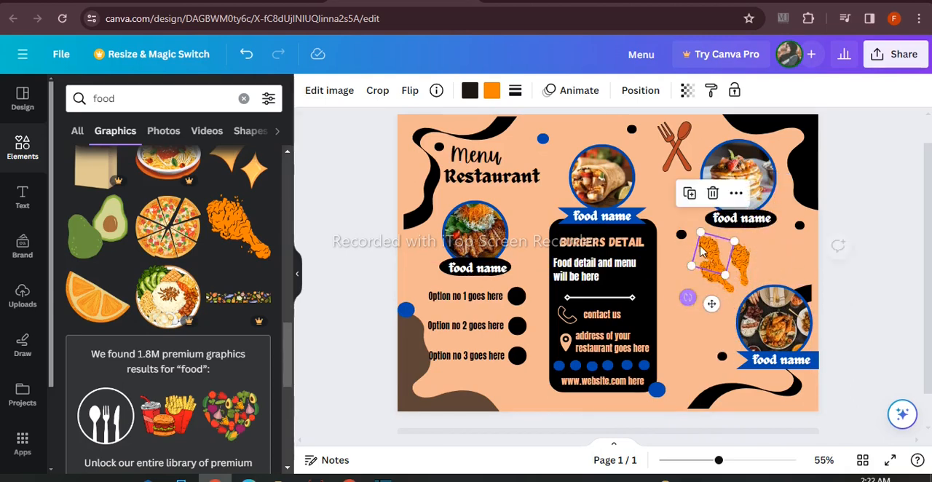
pyautogui.scroll(-5, 227, 290)
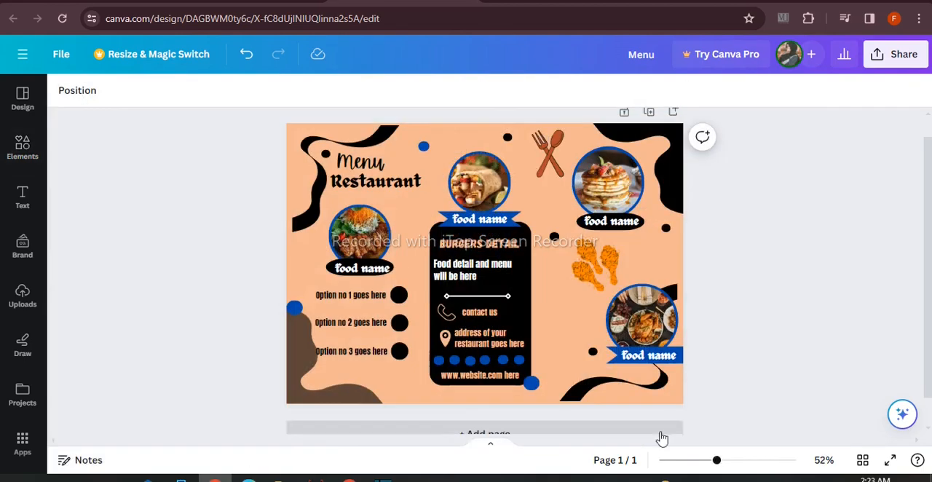
pyautogui.moveTo(716, 460)
pyautogui.mouseDown()
pyautogui.moveTo(698, 463)
pyautogui.moveTo(716, 466)
pyautogui.mouseUp()
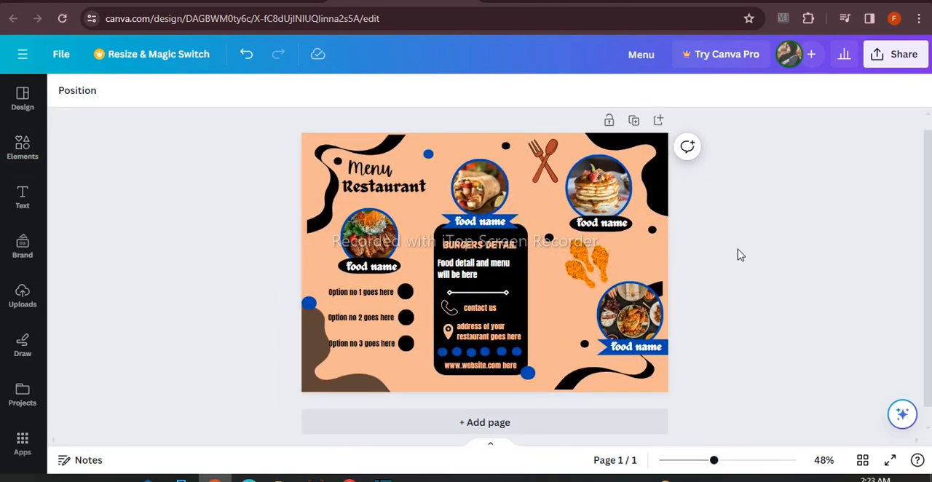